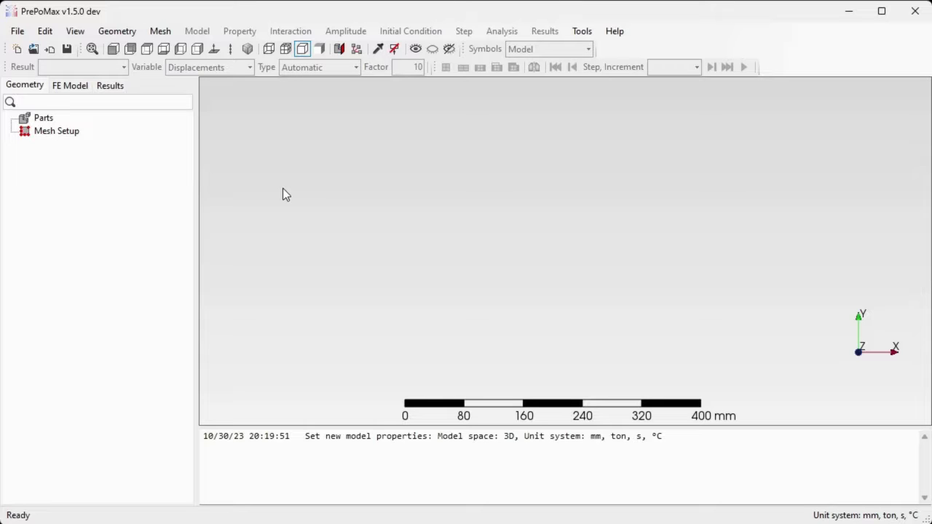
# - Open the File menu of the empty 3D model
pyautogui.click(24, 33)
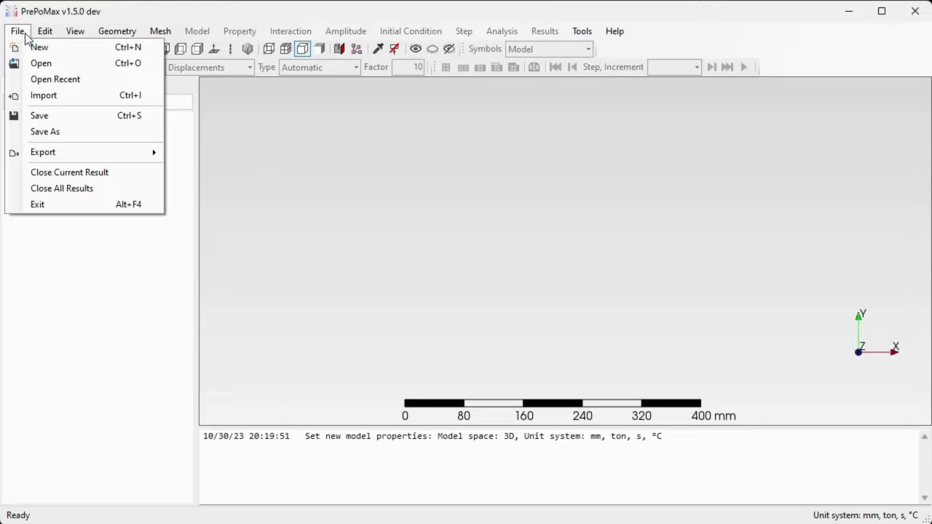
# - Import gmsh_shell.STEP from the Models folder, adding seven shell parts
pyautogui.click(97, 105)
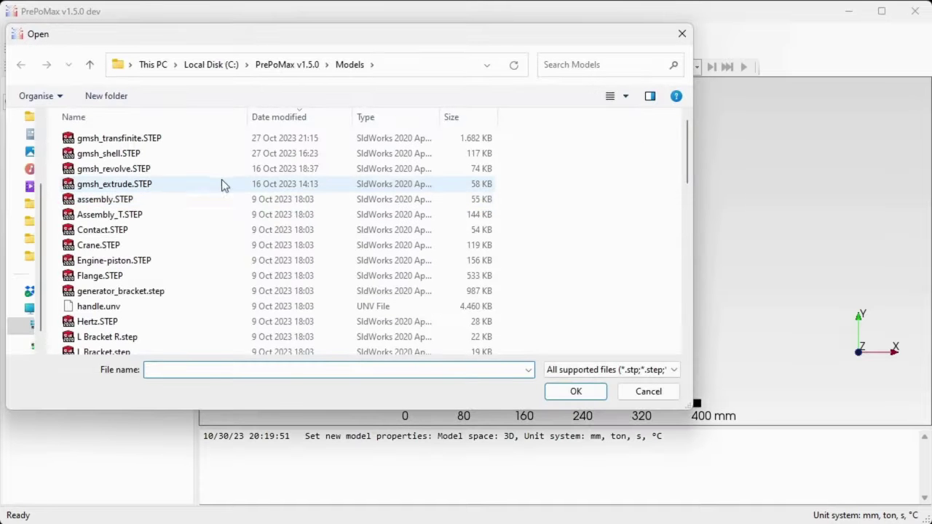
pyautogui.click(183, 155)
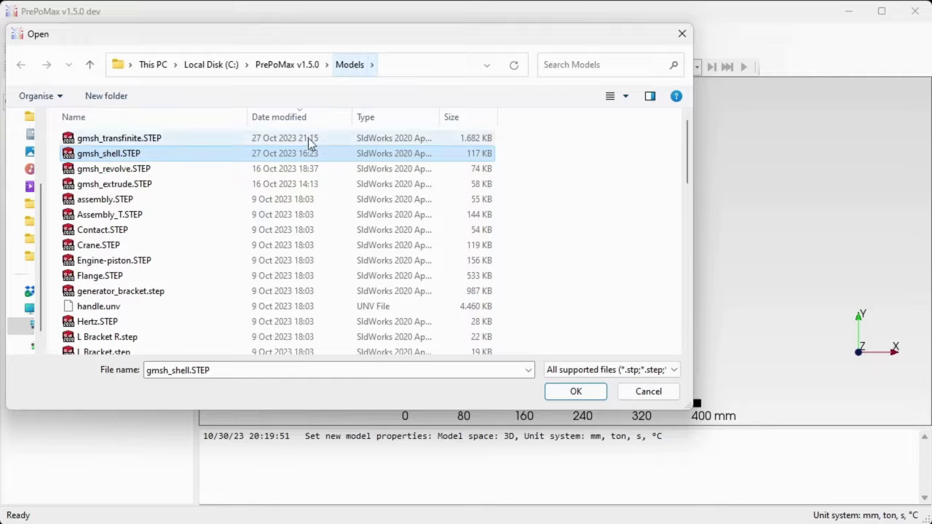
pyautogui.click(584, 394)
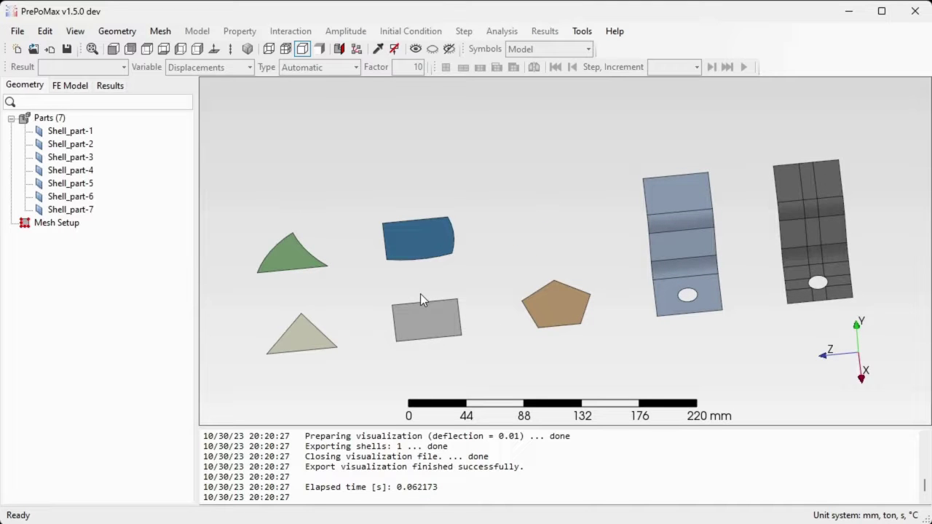
# - Identify Shell_part-1 to -5 as the two triangles, two four-sided plates and pentagon, then deselect
pyautogui.moveTo(253, 213); pyautogui.dragTo(352, 379)
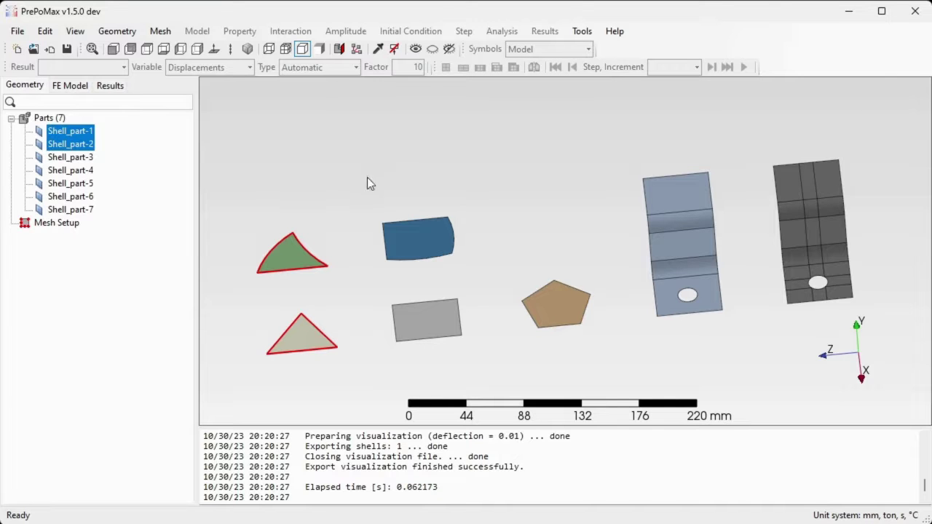
pyautogui.moveTo(363, 187); pyautogui.dragTo(477, 366)
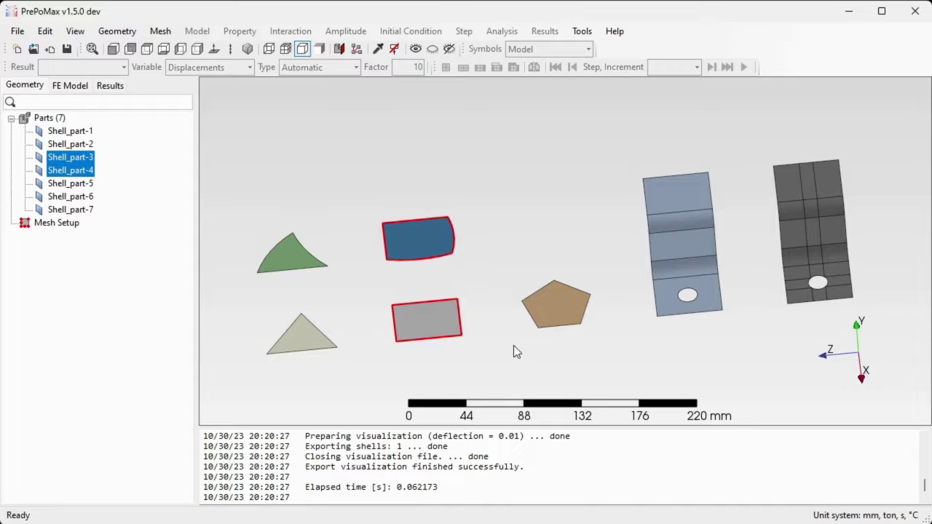
pyautogui.moveTo(514, 264); pyautogui.dragTo(599, 344)
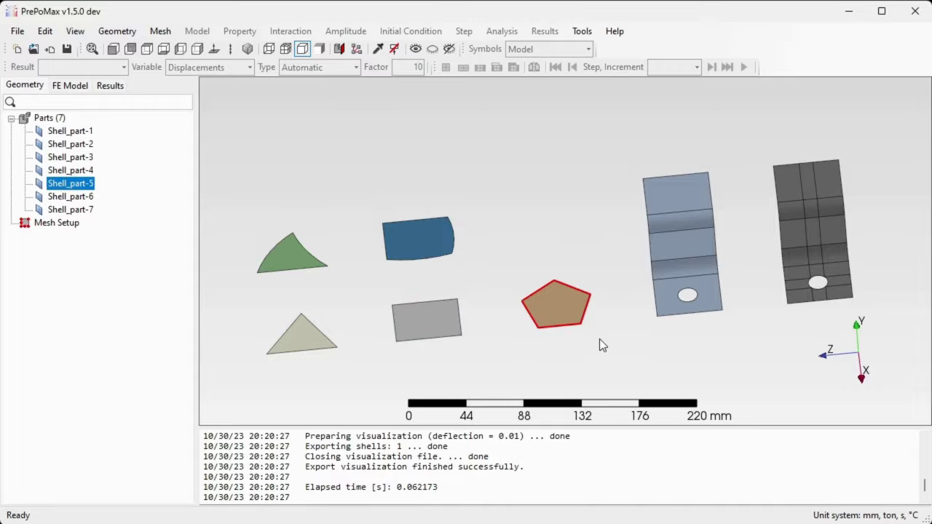
pyautogui.press('Escape')
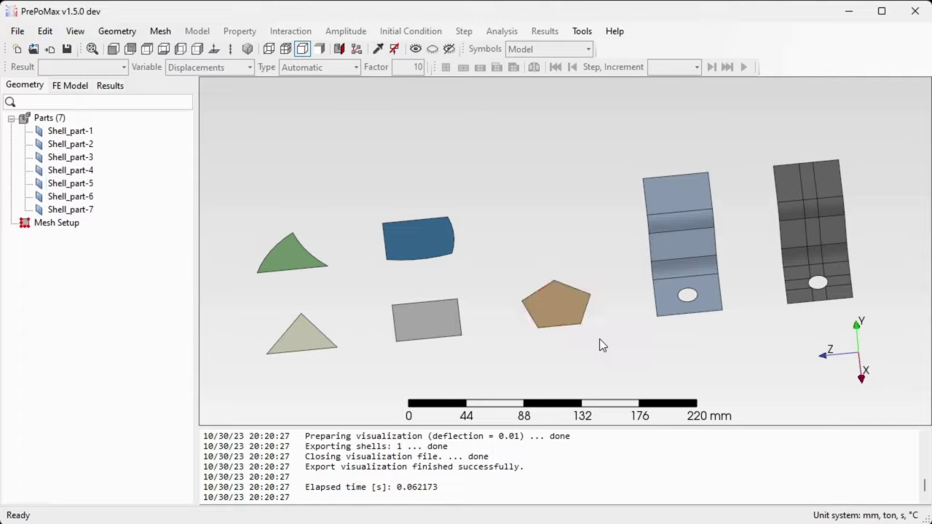
pyautogui.moveTo(750, 309); pyautogui.dragTo(845, 214, button='middle')
pyautogui.scroll(3, 837, 191)
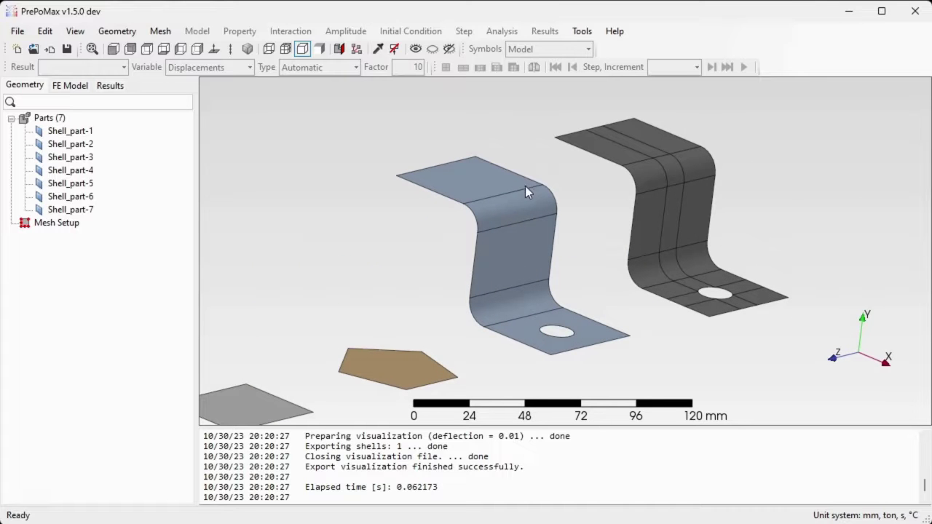
pyautogui.moveTo(743, 208); pyautogui.dragTo(732, 192, button='middle')
pyautogui.moveTo(619, 273); pyautogui.dragTo(704, 213, button='middle')
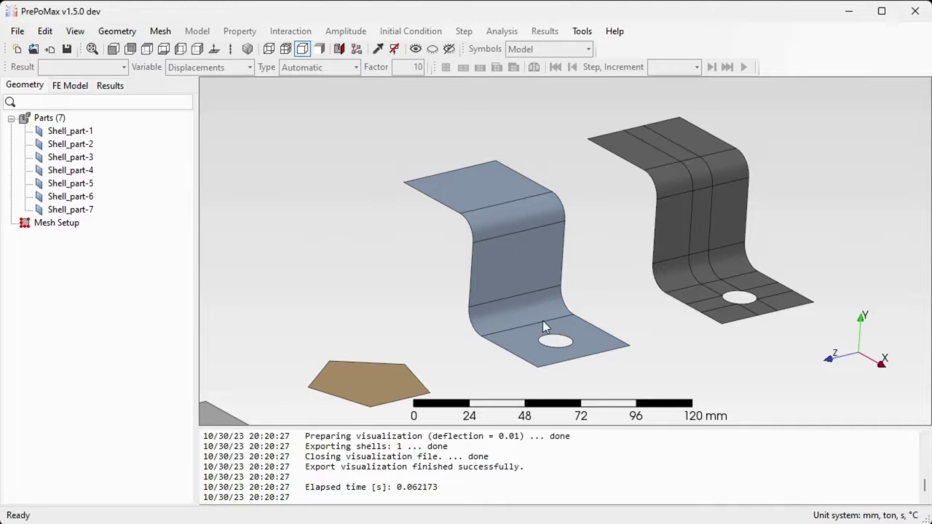
pyautogui.scroll(4, 581, 370)
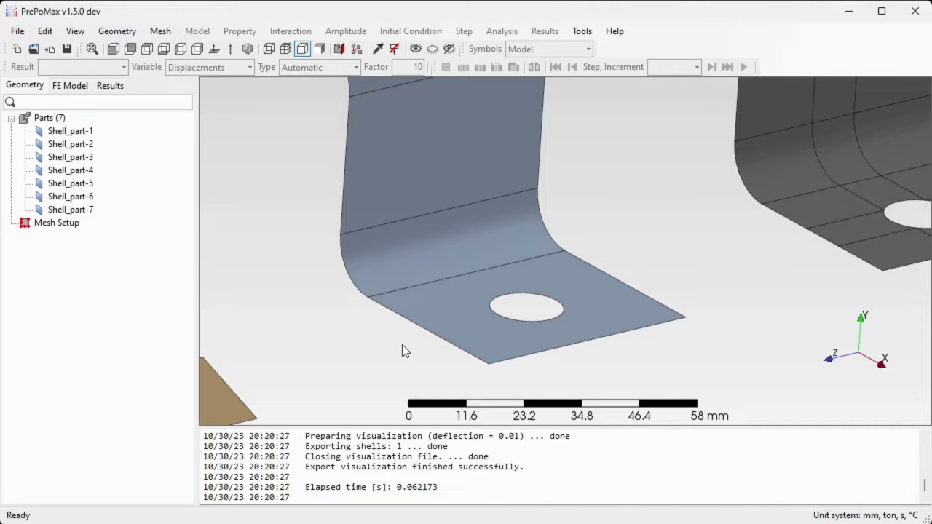
pyautogui.scroll(-4, 395, 352)
pyautogui.moveTo(395, 352); pyautogui.dragTo(570, 183, button='middle')
pyautogui.scroll(2, 490, 203)
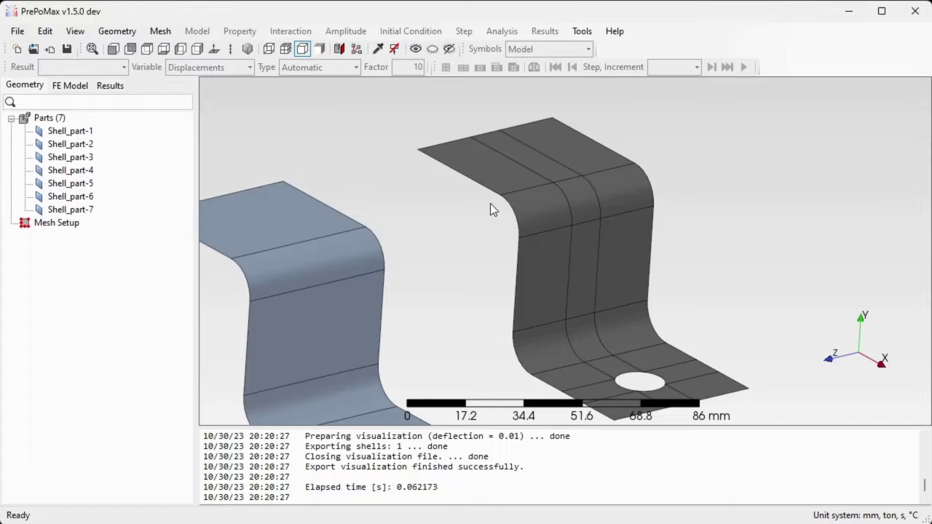
pyautogui.scroll(-1, 490, 203)
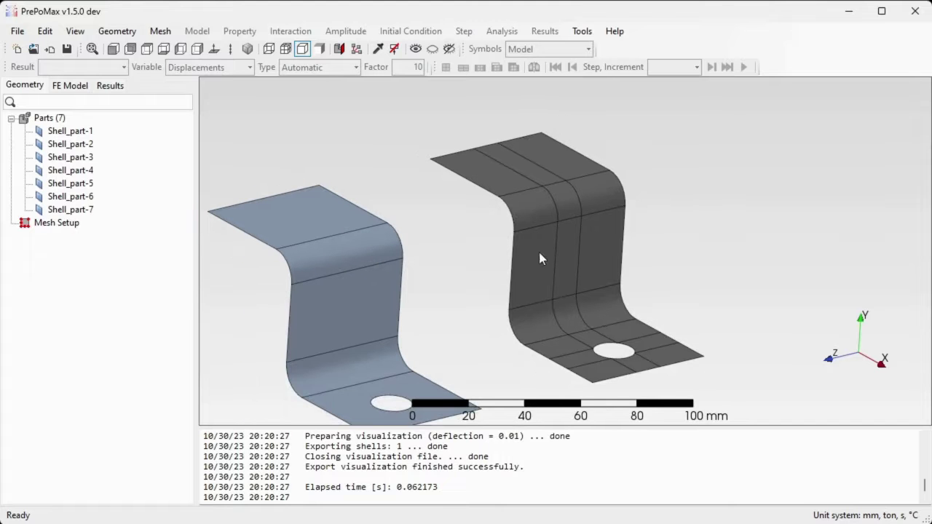
pyautogui.scroll(1, 553, 380)
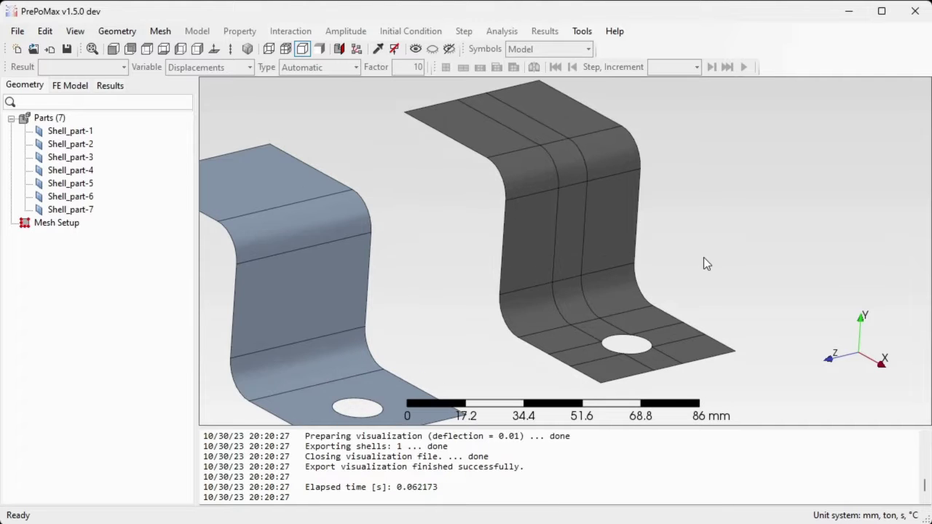
pyautogui.scroll(-1, 703, 257)
pyautogui.moveTo(703, 256); pyautogui.dragTo(679, 273, button='middle')
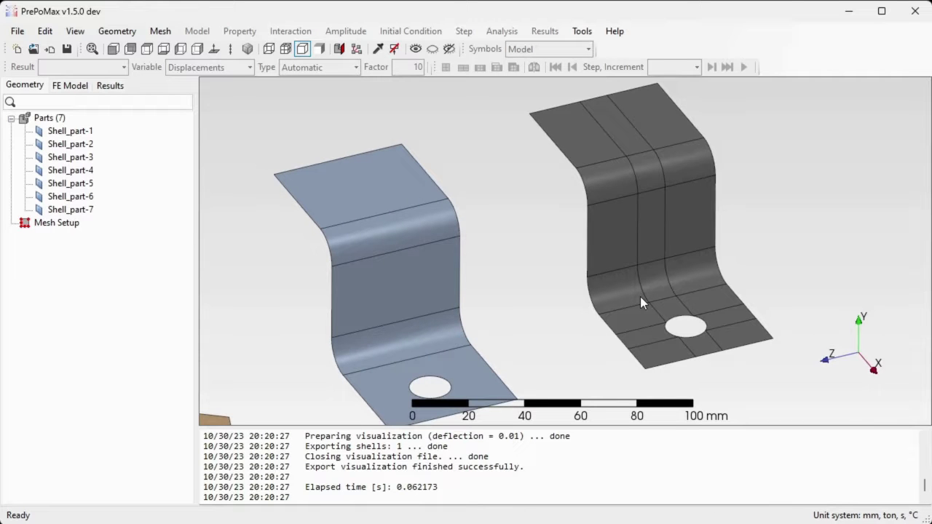
pyautogui.scroll(-7, 822, 250)
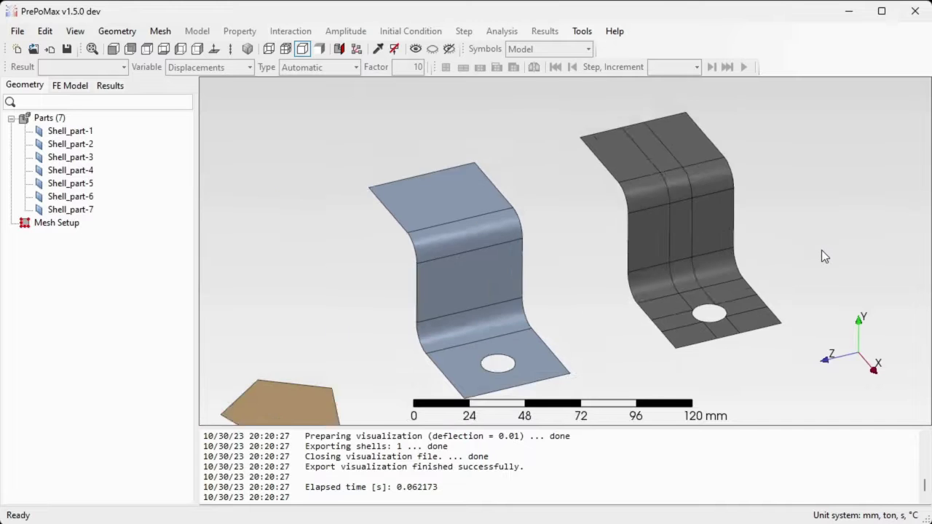
pyautogui.scroll(1, 826, 248)
pyautogui.moveTo(726, 312)
pyautogui.mouseDown(button='middle')
pyautogui.moveTo(701, 306)
pyautogui.moveTo(718, 320)
pyautogui.mouseUp(button='middle')
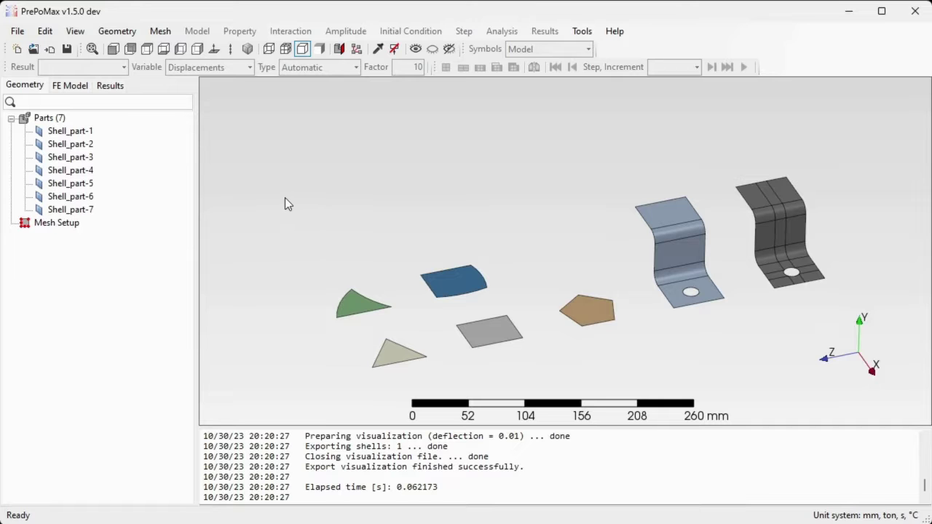
# - Start a Meshing Parameters mesh setup item applied to all seven parts
pyautogui.click(67, 227)
pyautogui.doubleClick(67, 230)
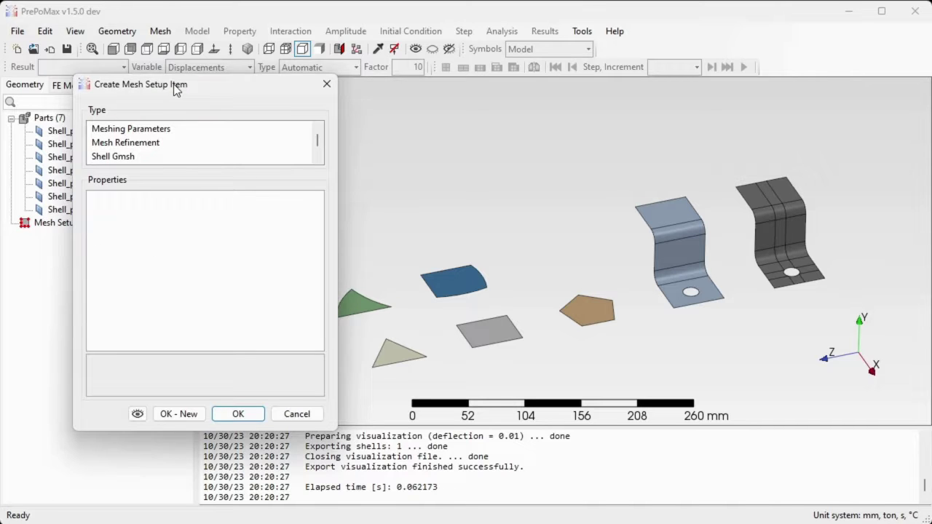
pyautogui.moveTo(177, 87); pyautogui.dragTo(222, 93)
pyautogui.click(193, 136)
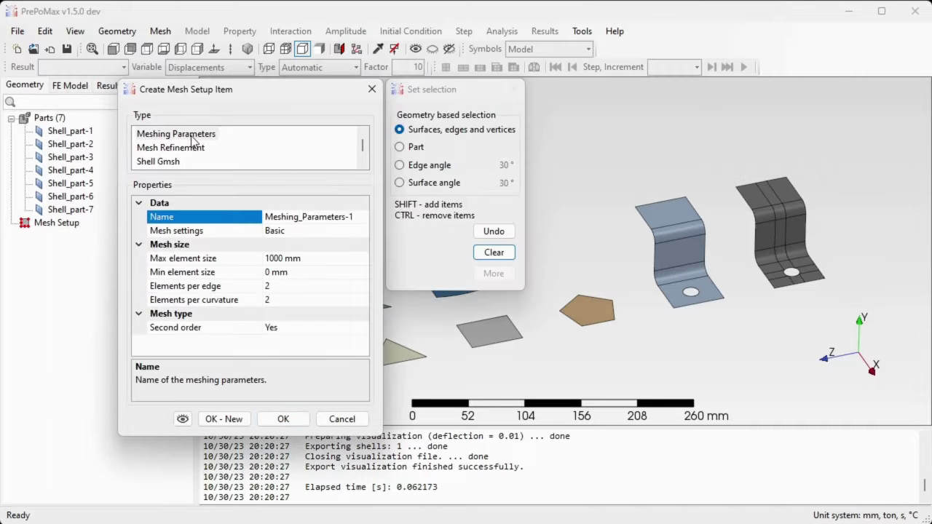
pyautogui.scroll(-2, 630, 352)
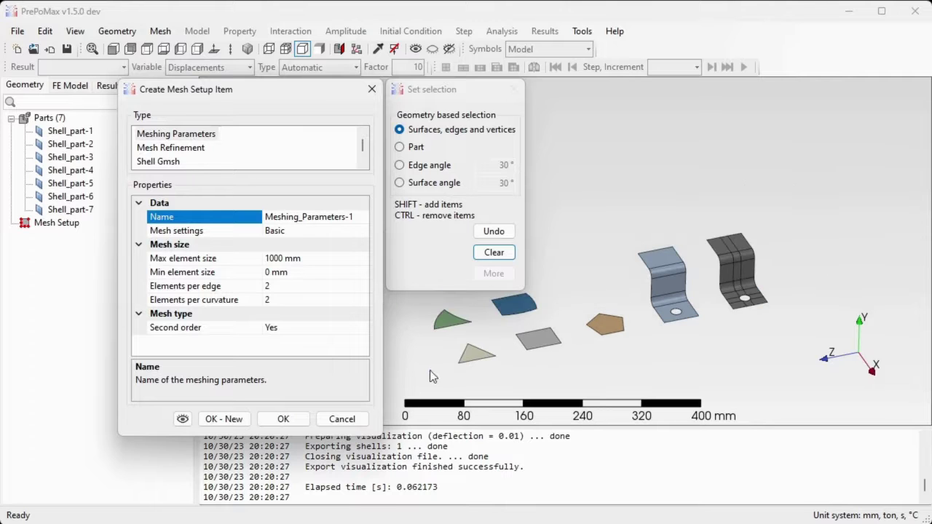
pyautogui.moveTo(429, 371); pyautogui.dragTo(775, 237)
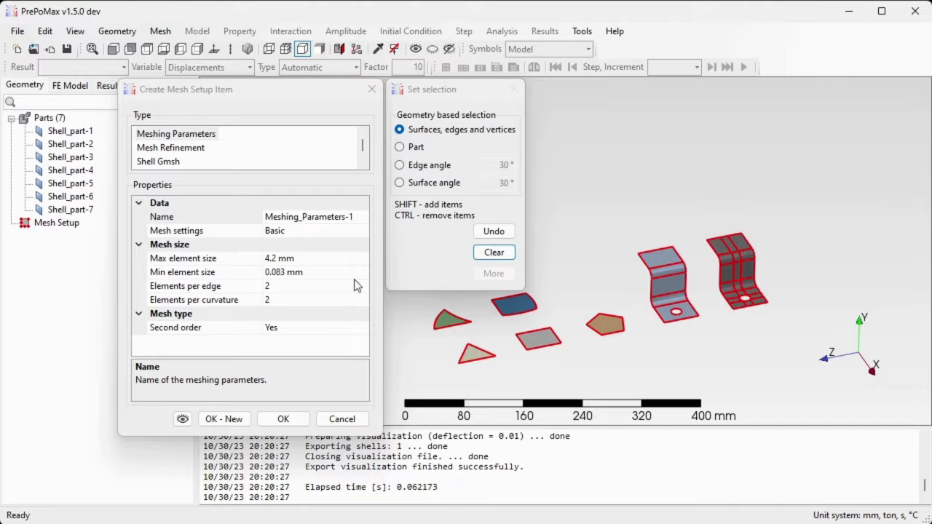
# - Set max element size 20 and min element size 10, creating Meshing_Parameters-1
pyautogui.click(333, 256)
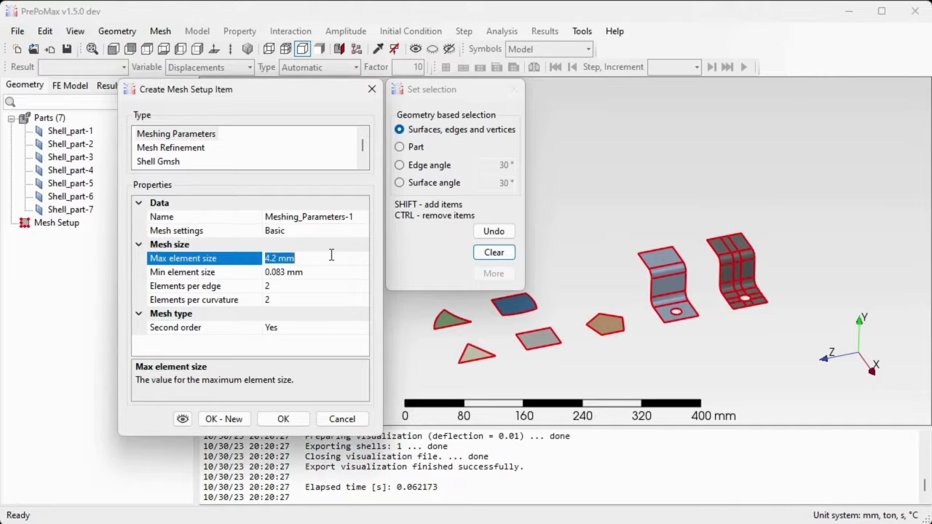
pyautogui.write('20')
pyautogui.click(334, 271)
pyautogui.doubleClick(334, 272)
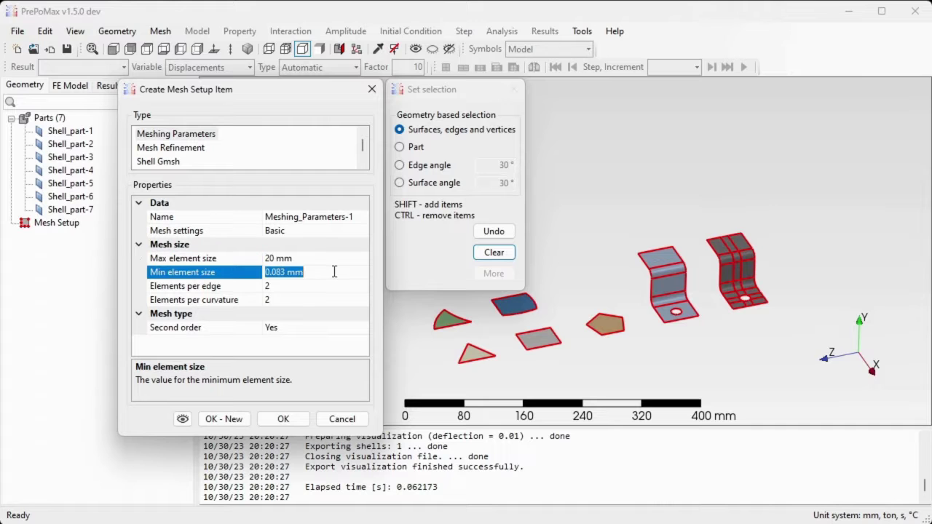
pyautogui.write('10')
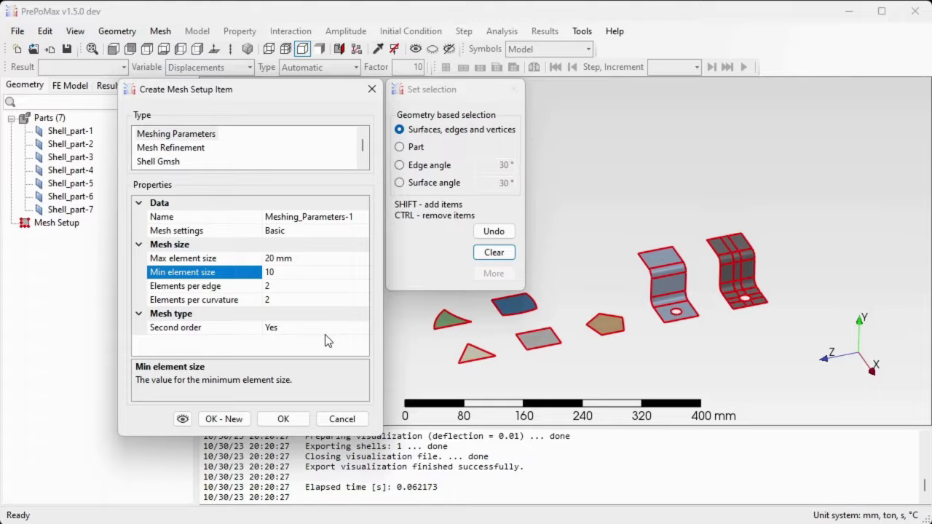
pyautogui.click(296, 419)
# - Deselect the parts, zoom in, and select Mesh Setup in the Geometry tree
pyautogui.click(539, 383)
pyautogui.scroll(2, 546, 375)
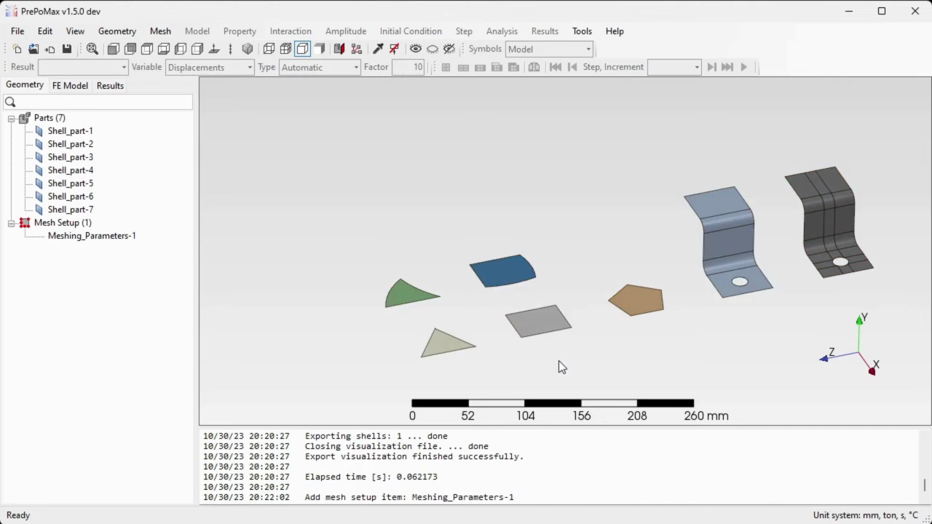
pyautogui.scroll(2, 555, 359)
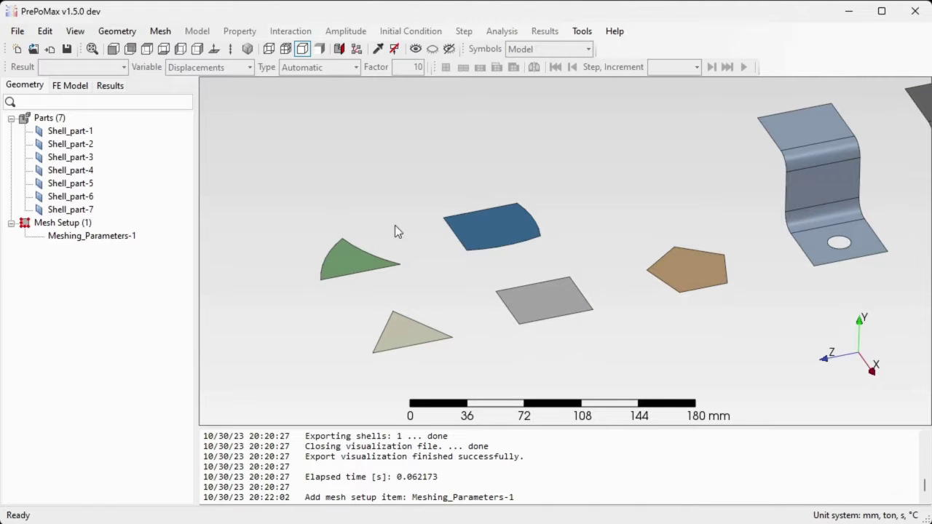
pyautogui.click(71, 225)
# - Start a Shell Gmsh mesh setup applied to the five flat shell parts
pyautogui.doubleClick(71, 226)
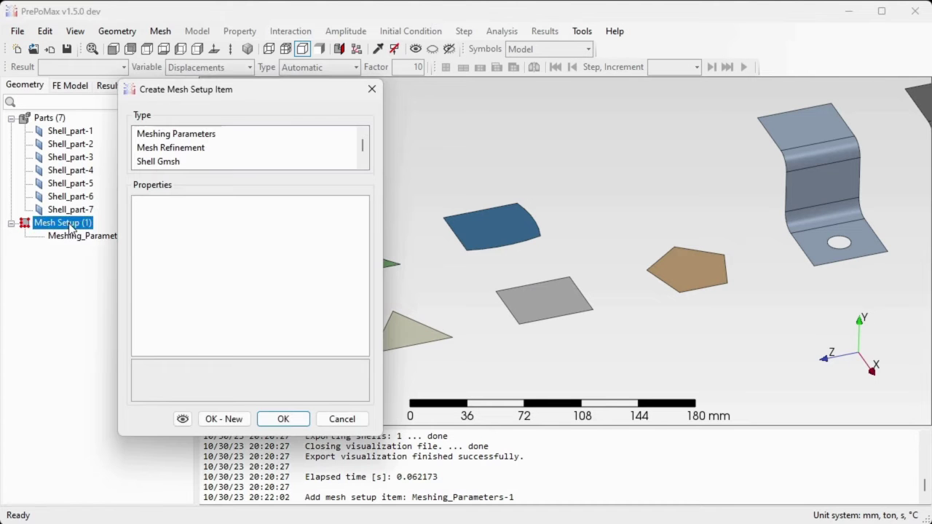
pyautogui.moveTo(275, 96); pyautogui.dragTo(174, 65)
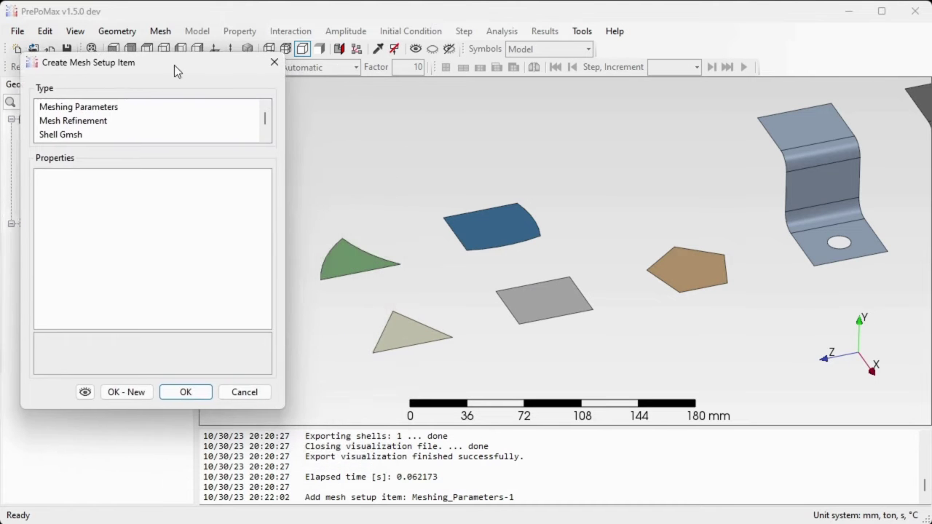
pyautogui.click(71, 137)
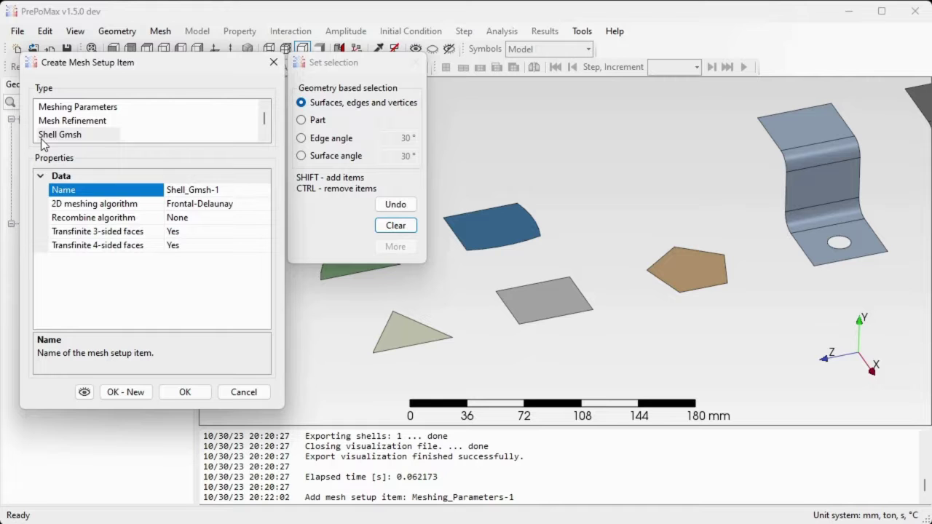
pyautogui.click(59, 139)
pyautogui.scroll(-1, 660, 330)
pyautogui.scroll(-1, 660, 329)
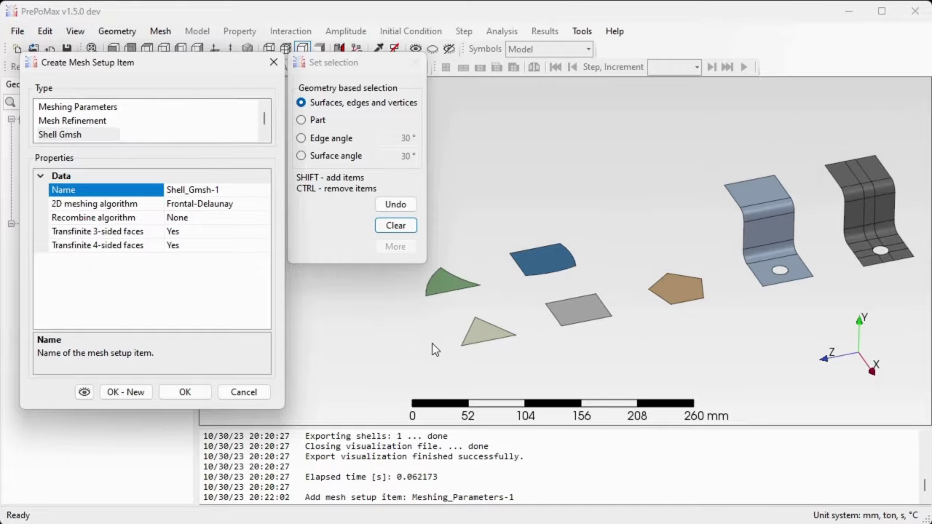
pyautogui.moveTo(412, 364); pyautogui.dragTo(704, 212)
pyautogui.scroll(3, 412, 360)
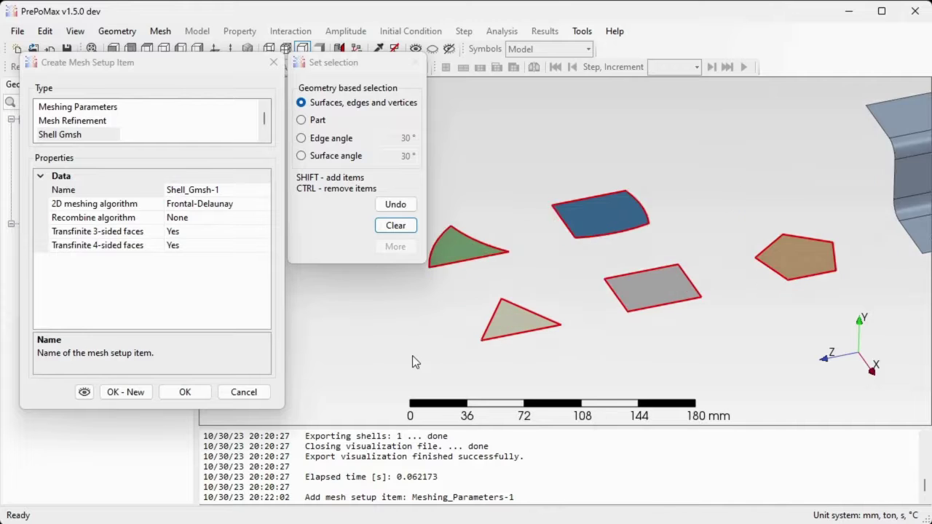
pyautogui.moveTo(718, 232)
pyautogui.mouseDown(button='middle')
pyautogui.moveTo(701, 259)
pyautogui.moveTo(721, 269)
pyautogui.mouseUp(button='middle')
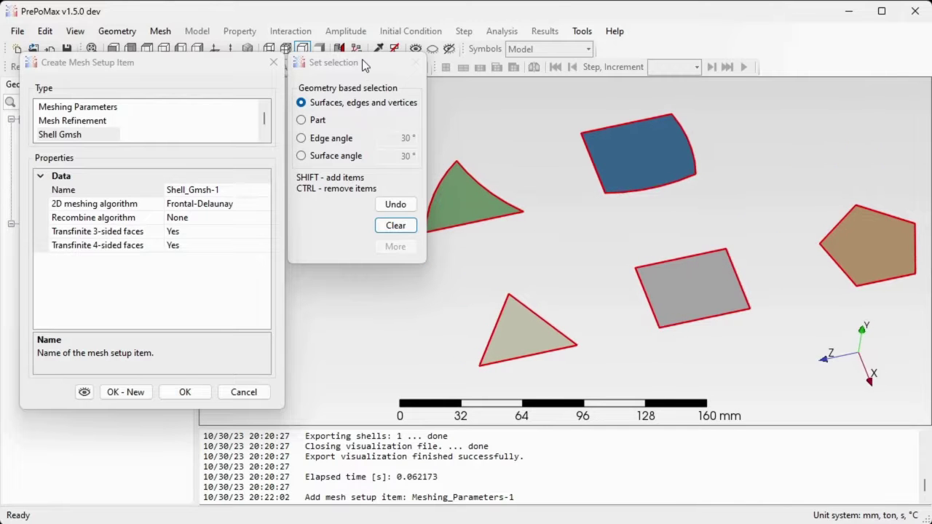
pyautogui.moveTo(362, 61)
pyautogui.mouseDown()
pyautogui.moveTo(350, 67)
pyautogui.moveTo(362, 70)
pyautogui.mouseUp()
pyautogui.moveTo(206, 62); pyautogui.dragTo(200, 69)
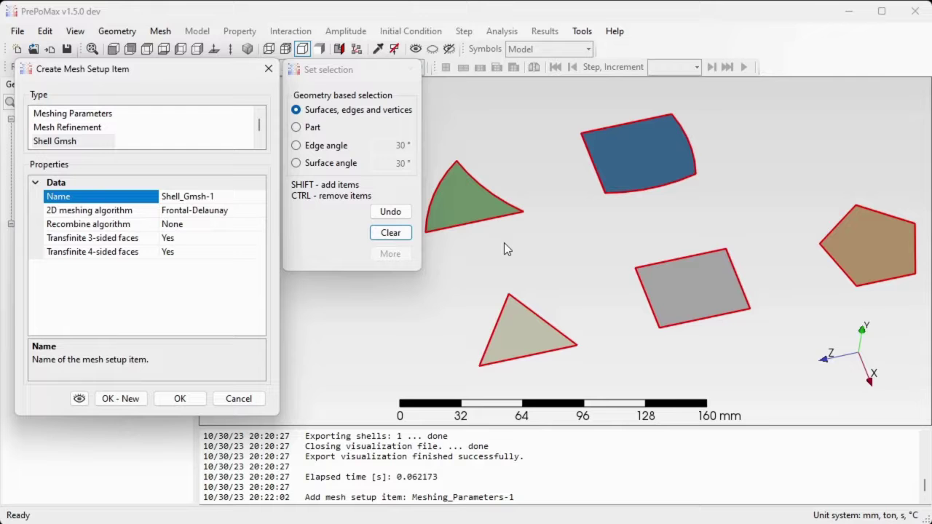
# - Set Transfinite 3-sided faces and Transfinite 4-sided faces both to No
pyautogui.click(193, 239)
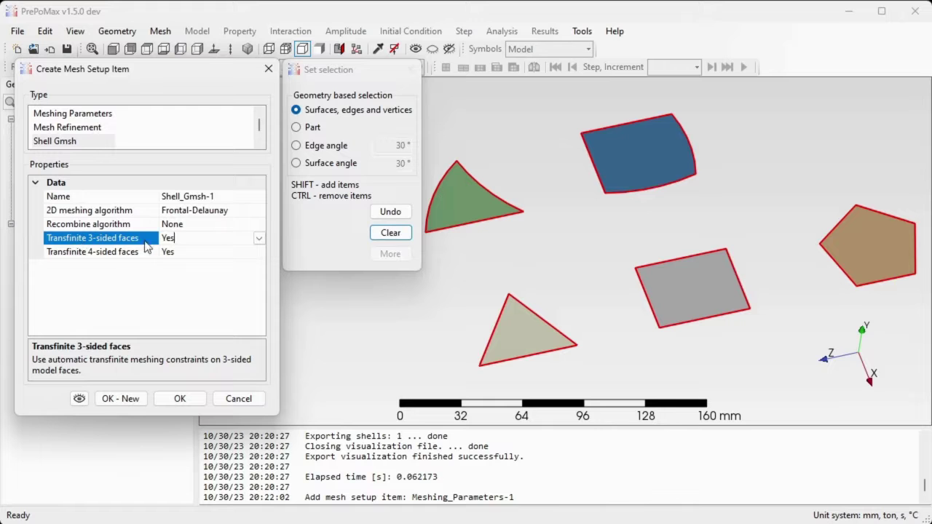
pyautogui.doubleClick(189, 241)
pyautogui.click(185, 251)
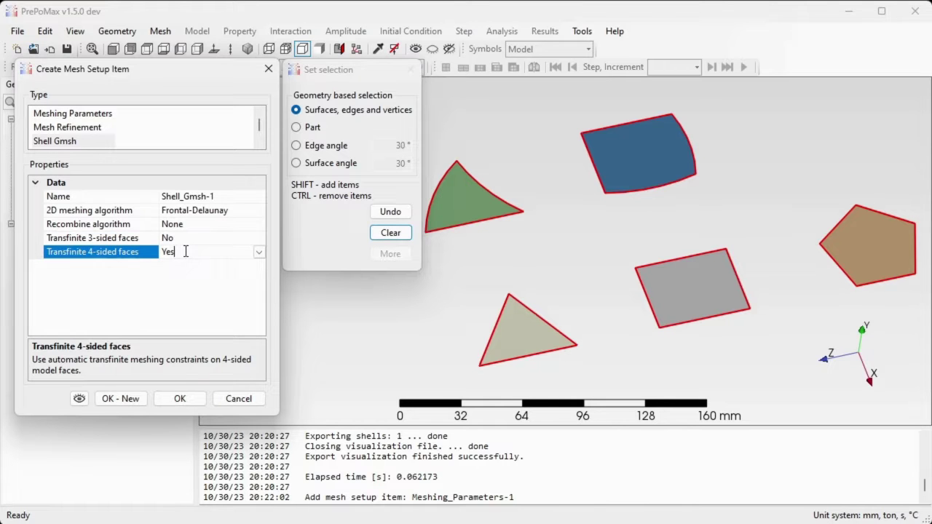
pyautogui.doubleClick(81, 259)
pyautogui.doubleClick(94, 262)
pyautogui.doubleClick(182, 252)
# - Preview the triangle mesh, keeping Frontal-Delaunay as the 2D meshing algorithm
pyautogui.click(79, 399)
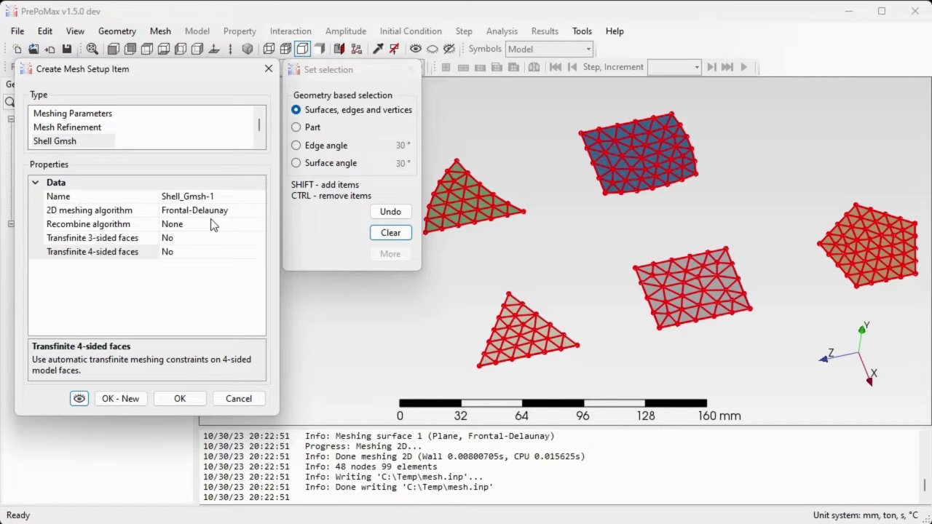
pyautogui.click(237, 211)
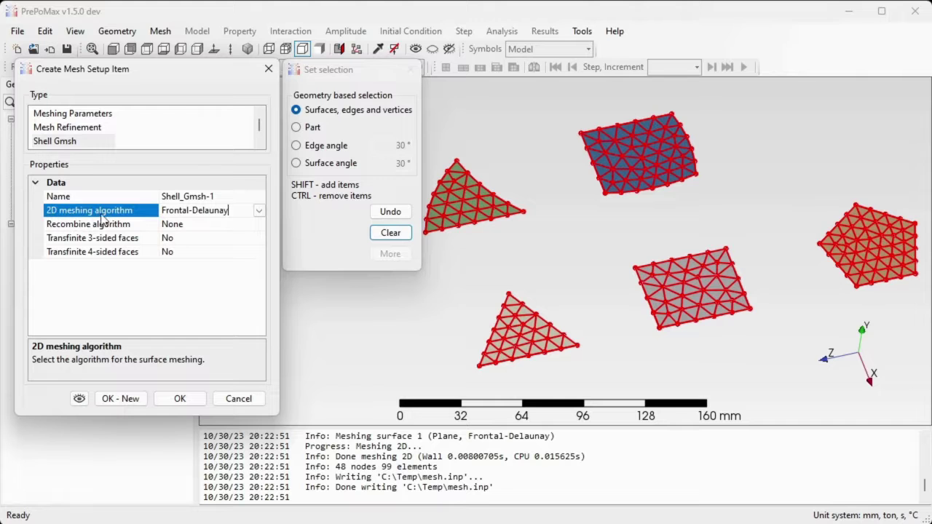
pyautogui.click(258, 211)
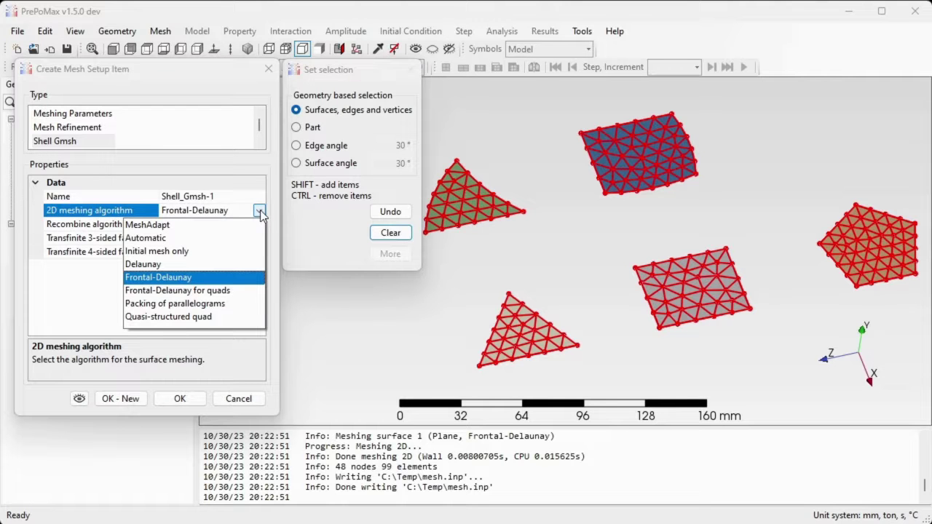
pyautogui.click(259, 211)
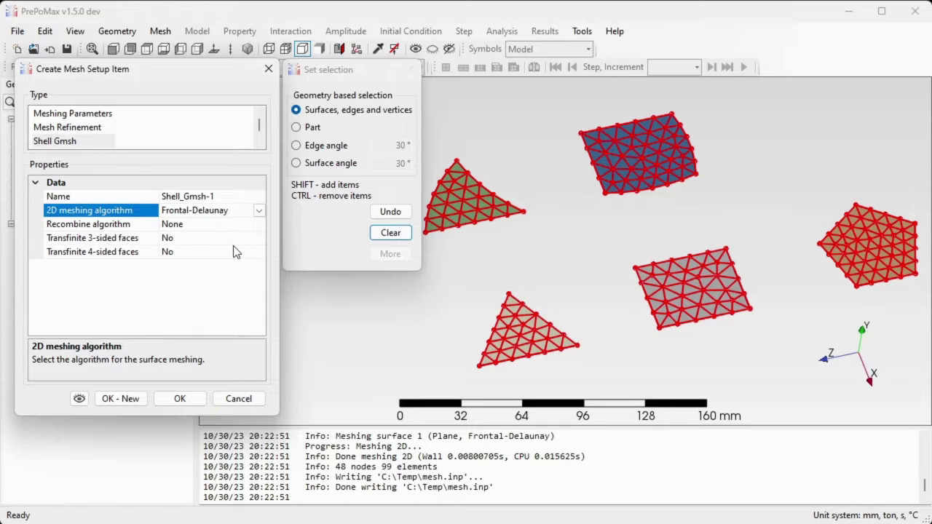
# - Set Transfinite 3-sided faces to Yes and preview the structured meshes
pyautogui.click(194, 239)
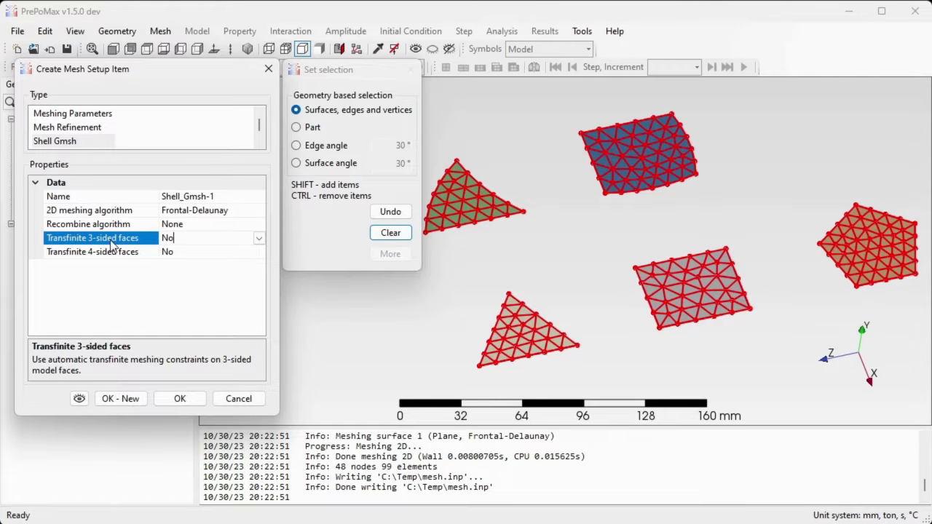
pyautogui.doubleClick(197, 240)
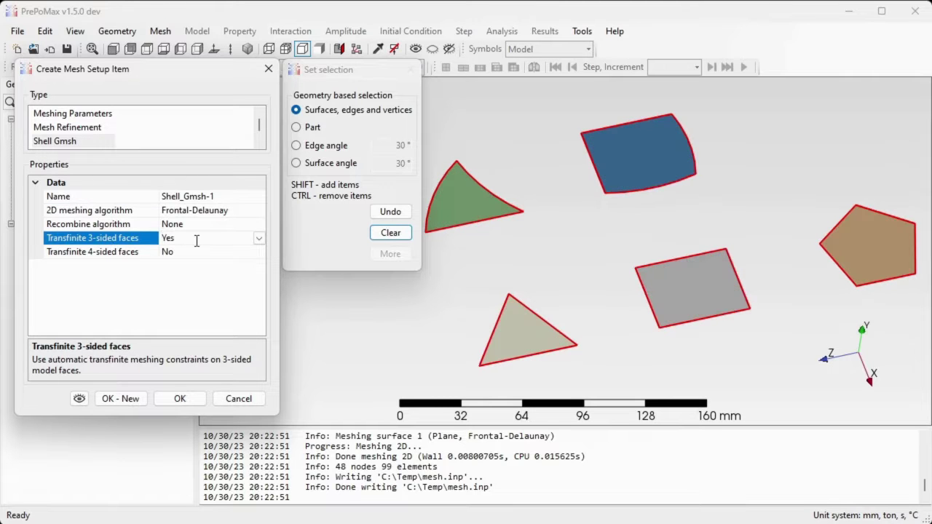
pyautogui.click(81, 399)
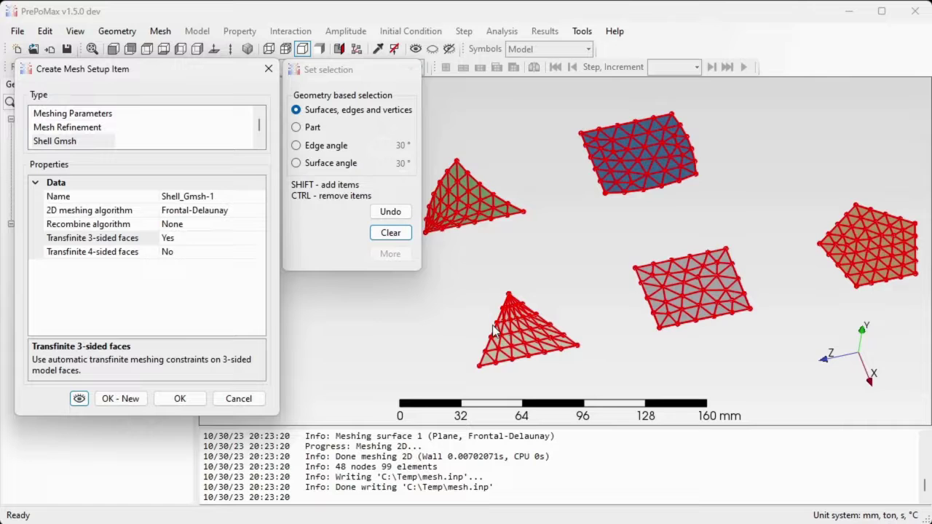
pyautogui.scroll(5, 527, 376)
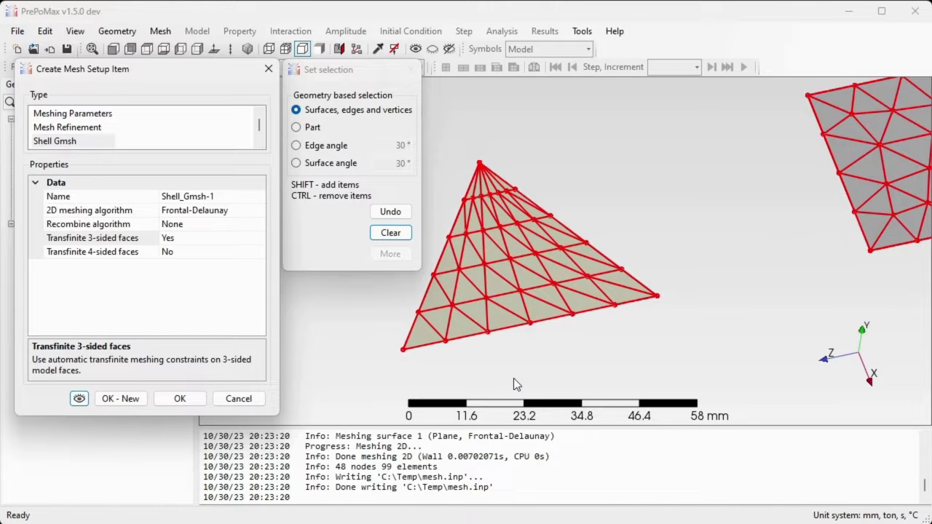
pyautogui.scroll(-6, 491, 384)
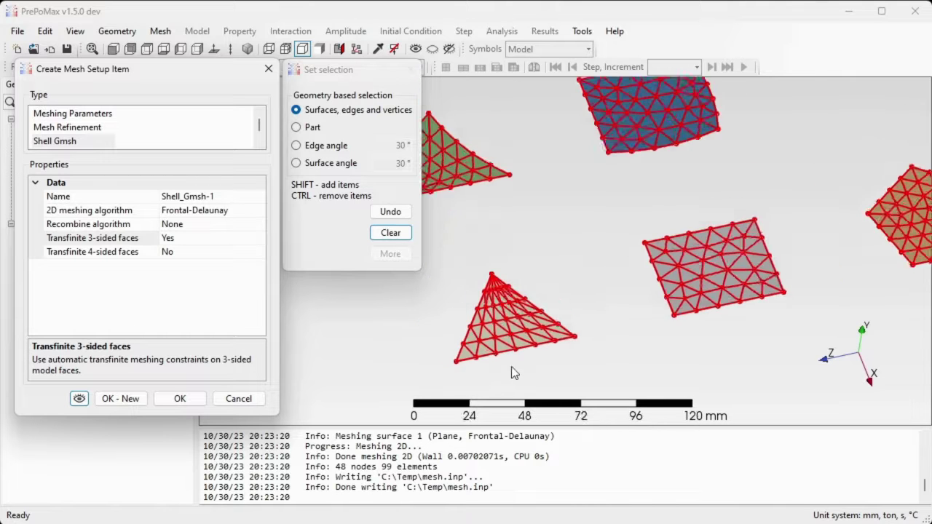
pyautogui.scroll(1, 510, 275)
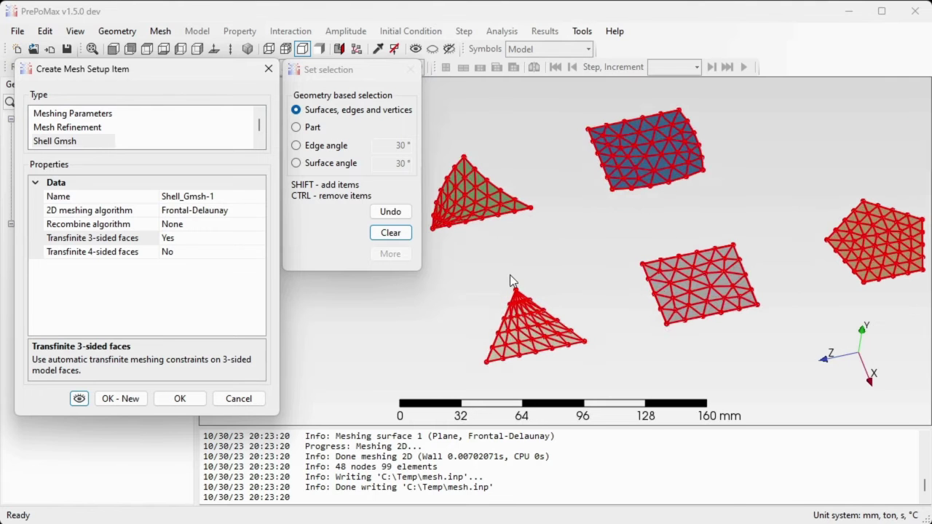
# - Set Transfinite 4-sided faces to Yes and preview the regular triangle meshes
pyautogui.click(199, 253)
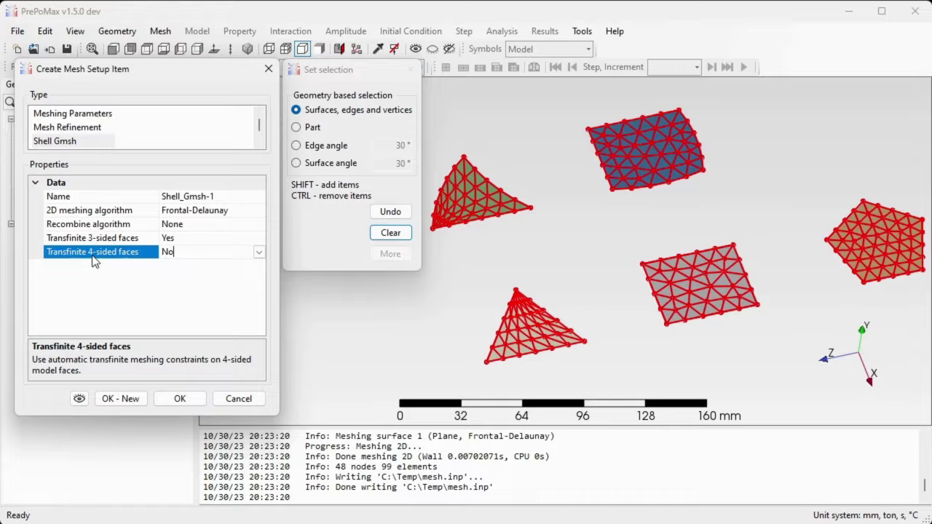
pyautogui.doubleClick(194, 252)
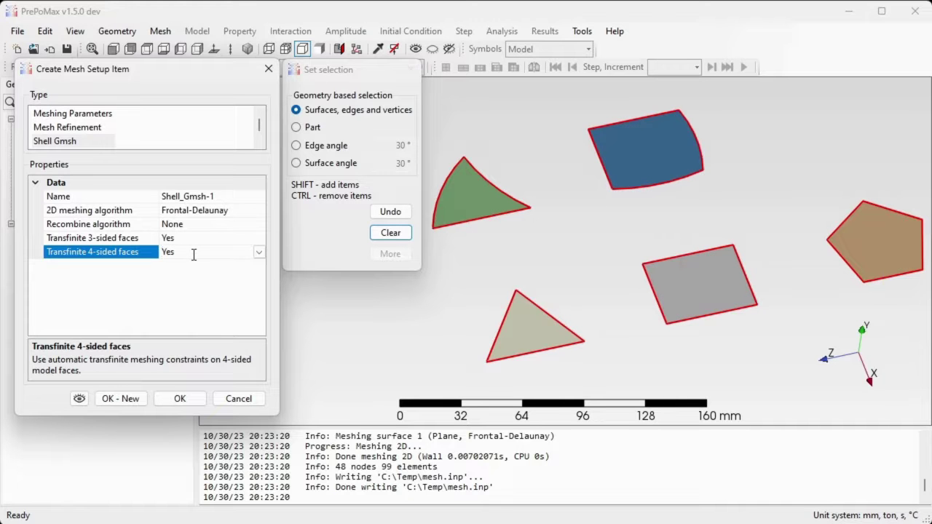
pyautogui.click(79, 399)
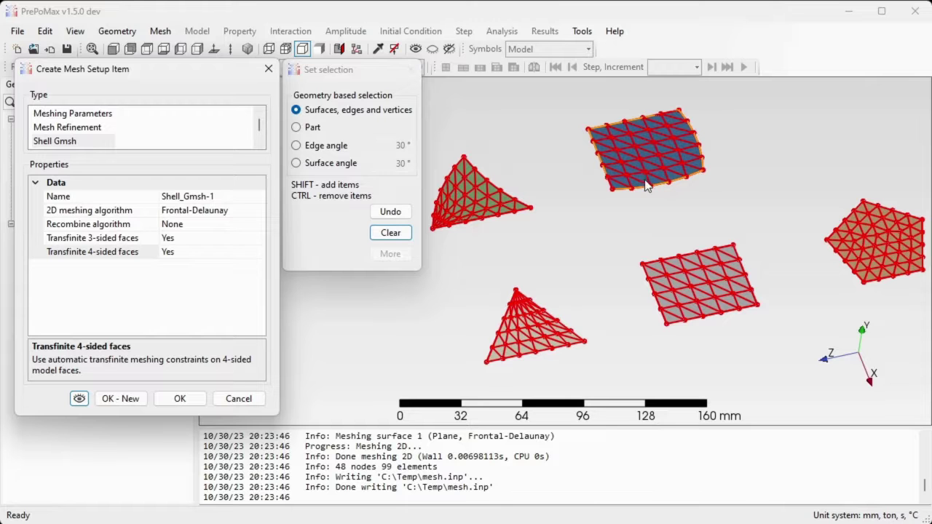
pyautogui.click(637, 143)
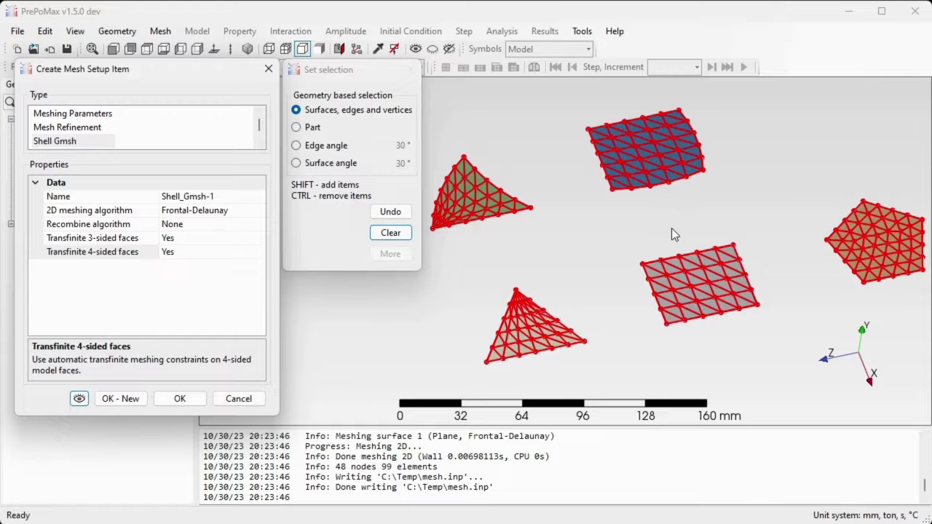
pyautogui.scroll(3, 681, 327)
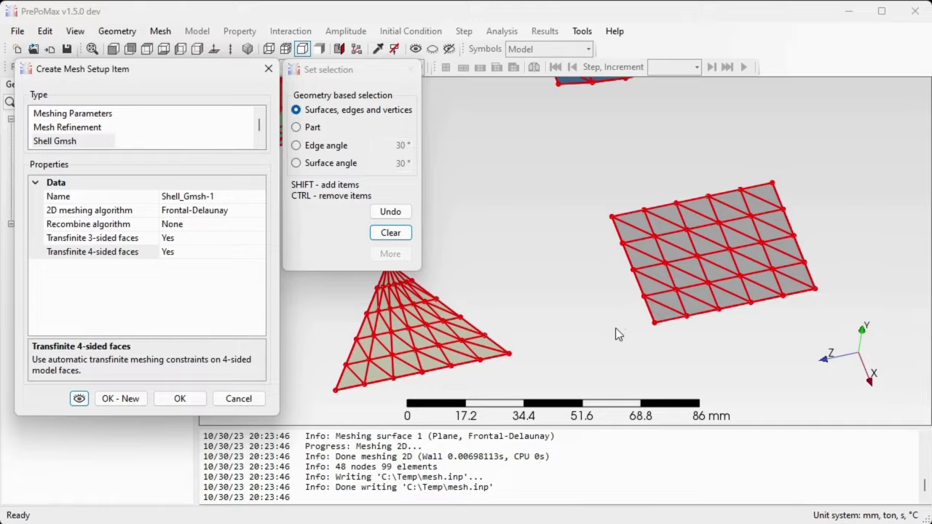
pyautogui.scroll(-4, 598, 333)
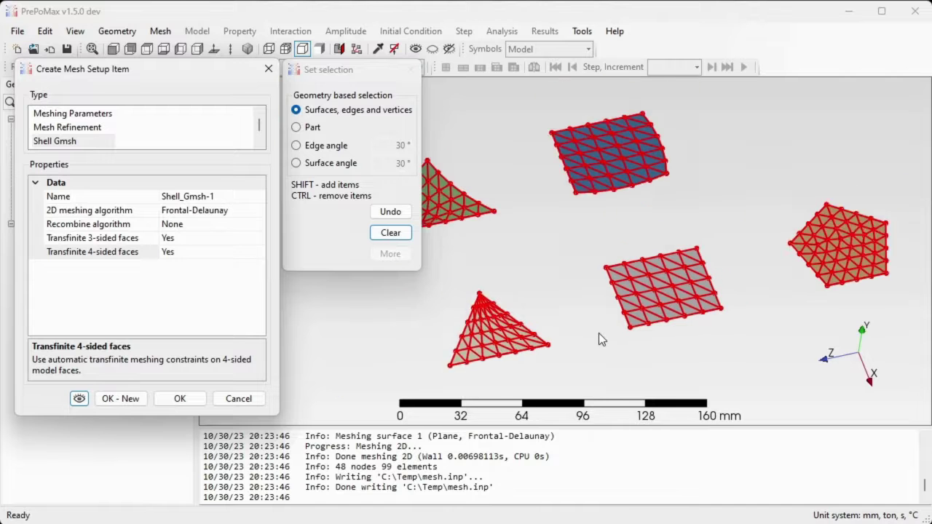
pyautogui.scroll(4, 837, 267)
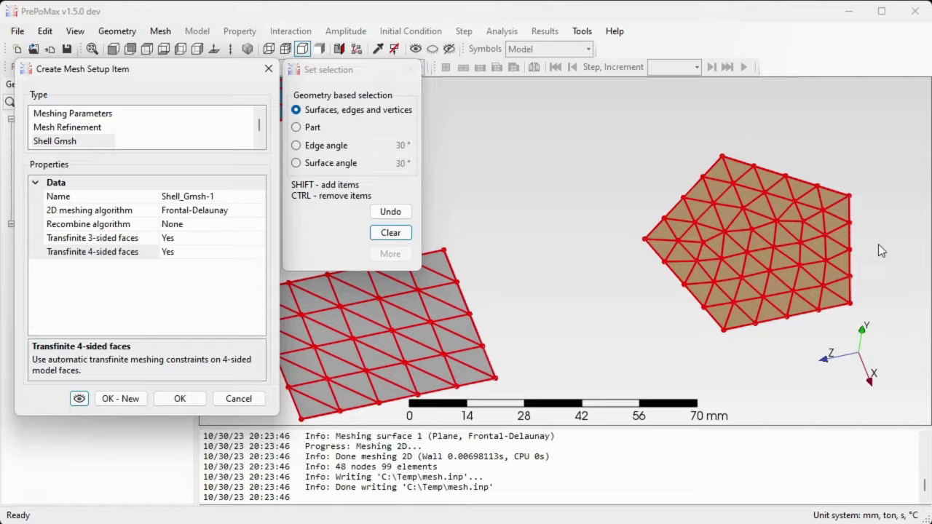
pyautogui.scroll(-4, 883, 251)
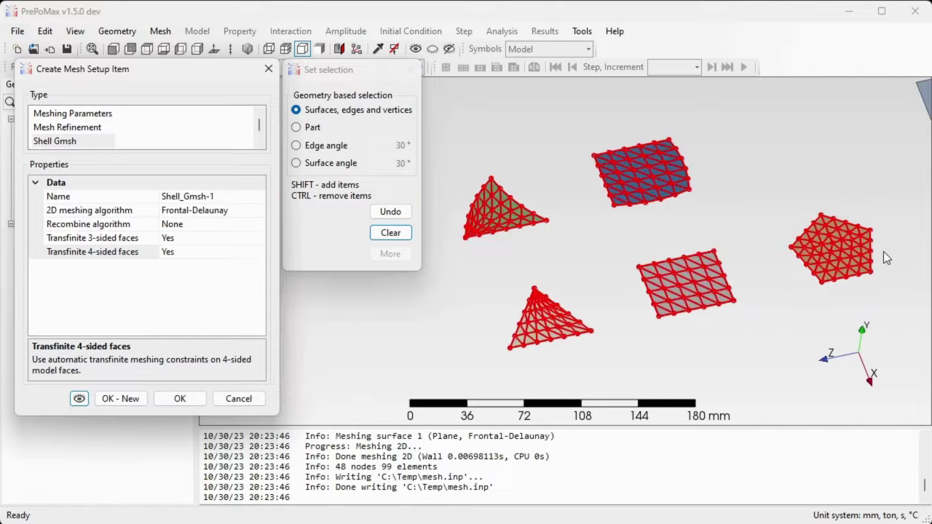
pyautogui.moveTo(568, 228); pyautogui.dragTo(620, 225, button='middle')
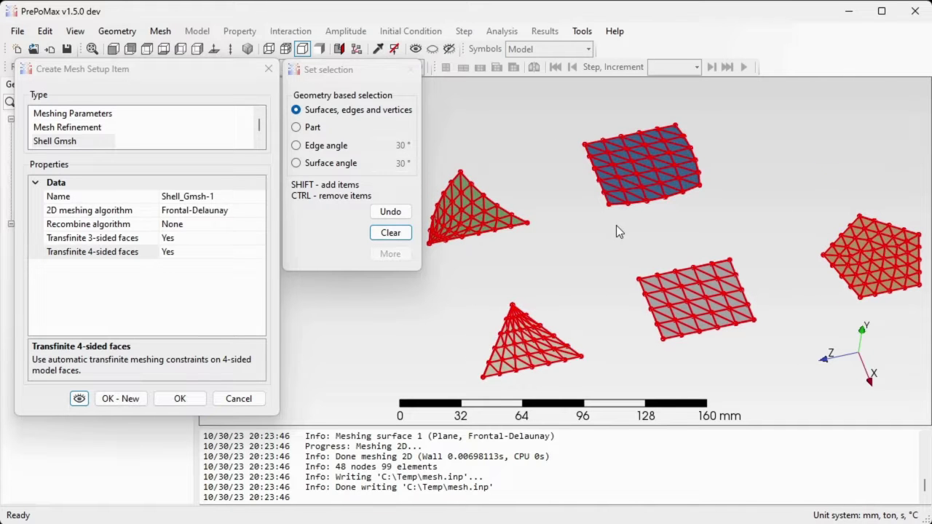
# - Switch the recombine algorithm to Blossom and preview the resulting quad meshes
pyautogui.click(210, 226)
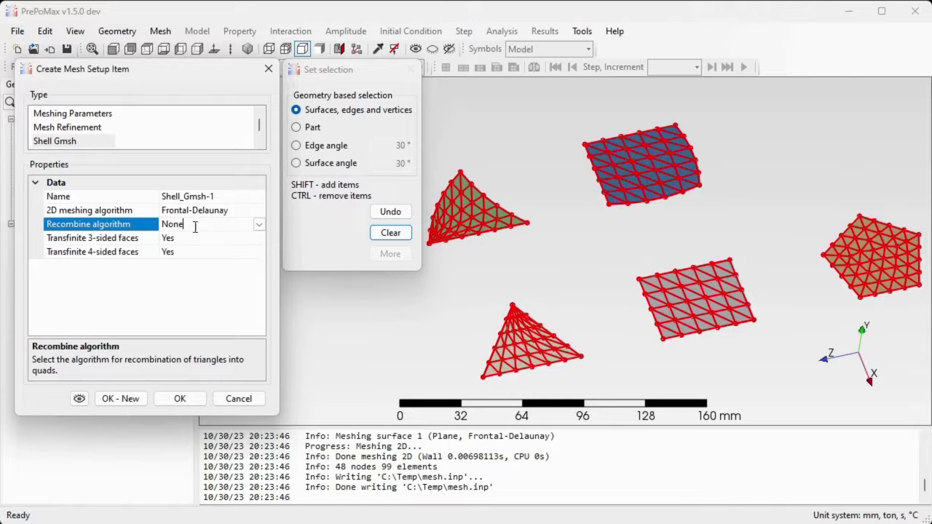
pyautogui.click(259, 225)
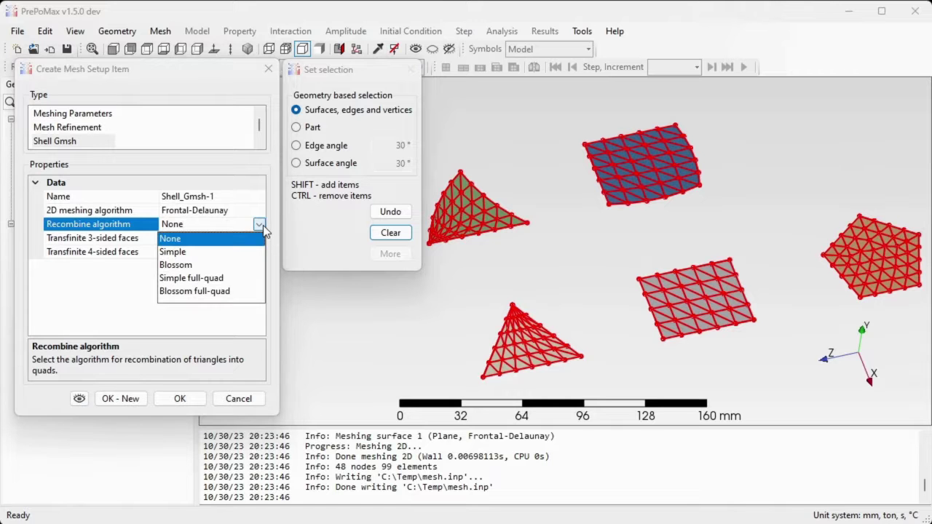
pyautogui.click(209, 267)
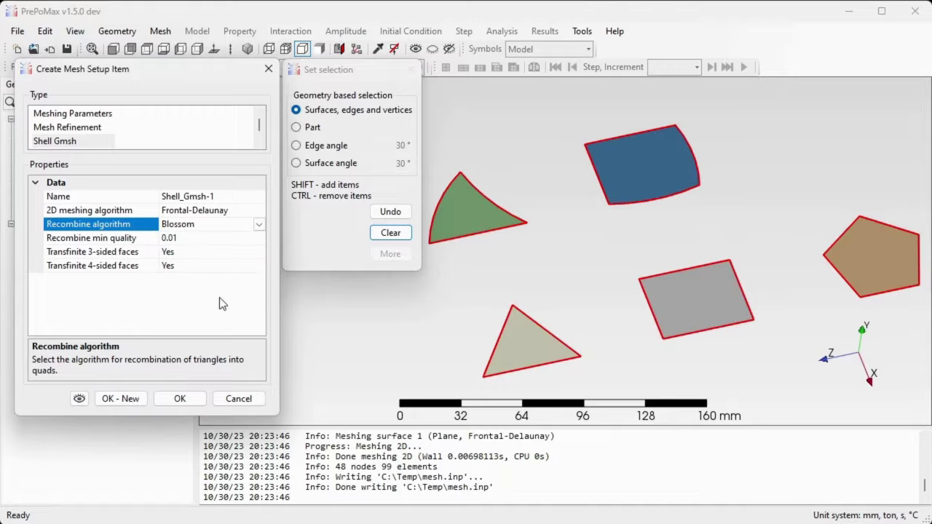
pyautogui.click(79, 399)
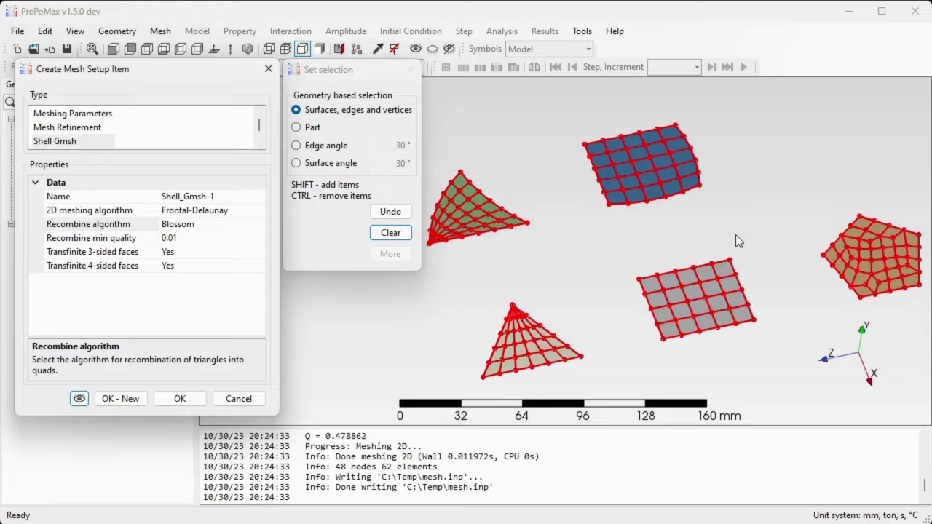
pyautogui.scroll(-1, 592, 251)
pyautogui.scroll(5, 817, 263)
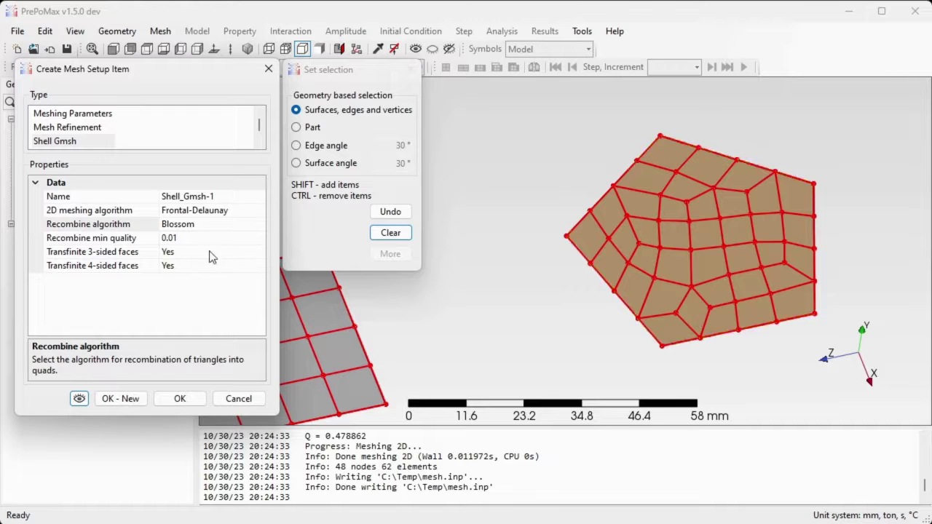
# - Set Recombine min quality to 0.7 and preview the mixed triangle-quad meshes
pyautogui.click(137, 240)
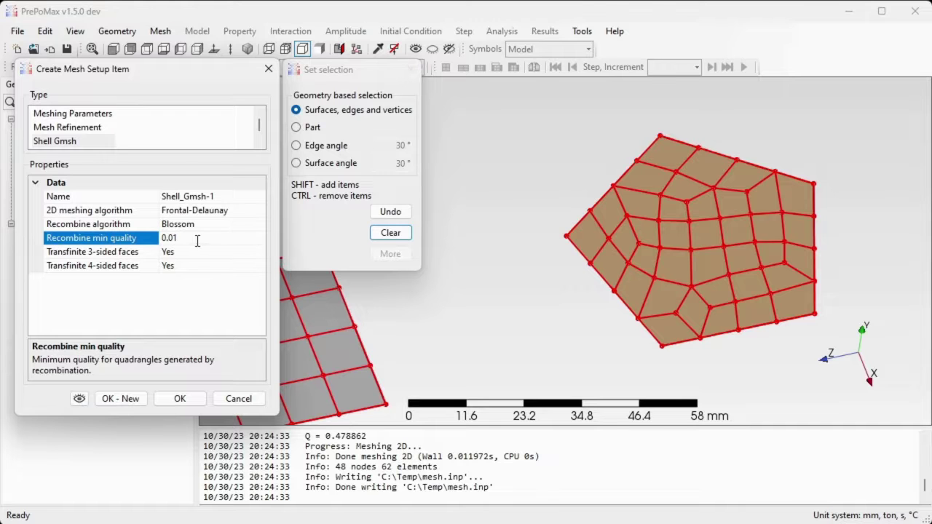
pyautogui.click(173, 241)
pyautogui.moveTo(169, 239); pyautogui.dragTo(179, 238)
pyautogui.write('7')
pyautogui.click(86, 401)
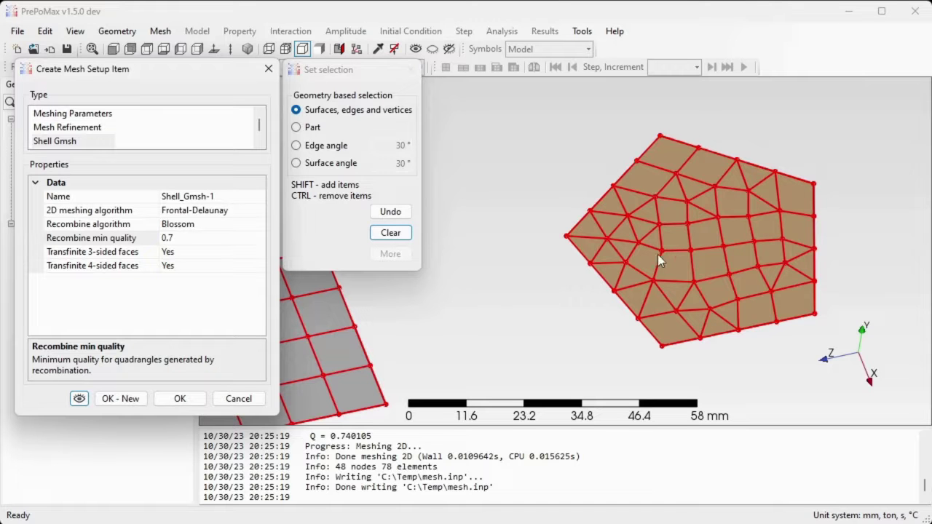
pyautogui.scroll(-5, 769, 251)
pyautogui.scroll(1, 663, 250)
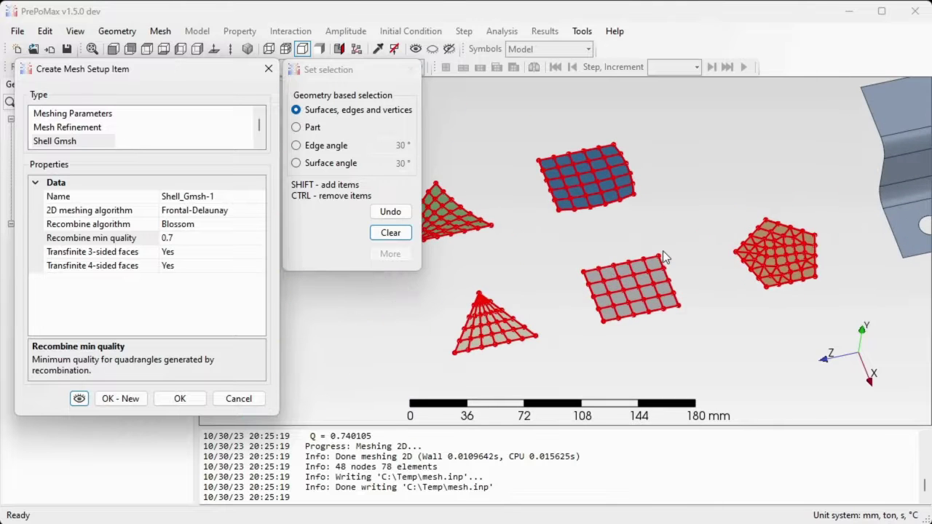
pyautogui.scroll(-1, 662, 231)
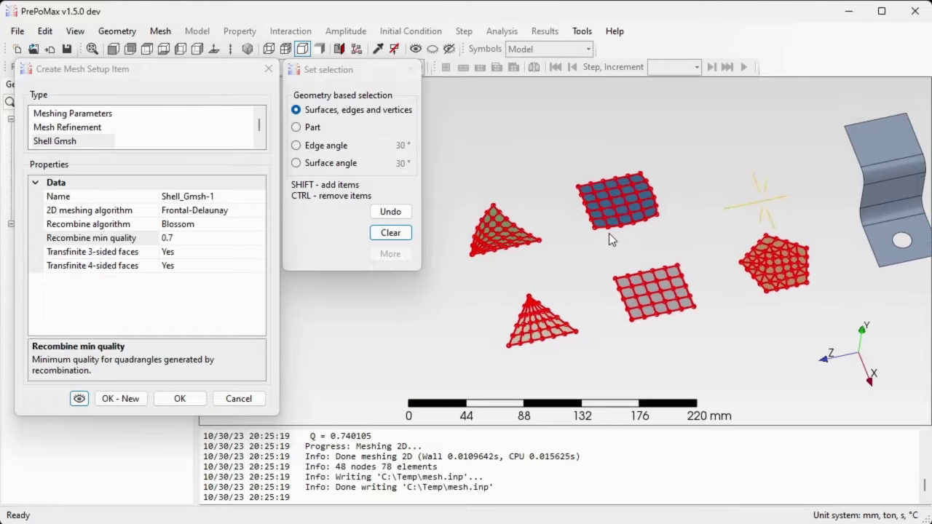
pyautogui.scroll(1, 619, 244)
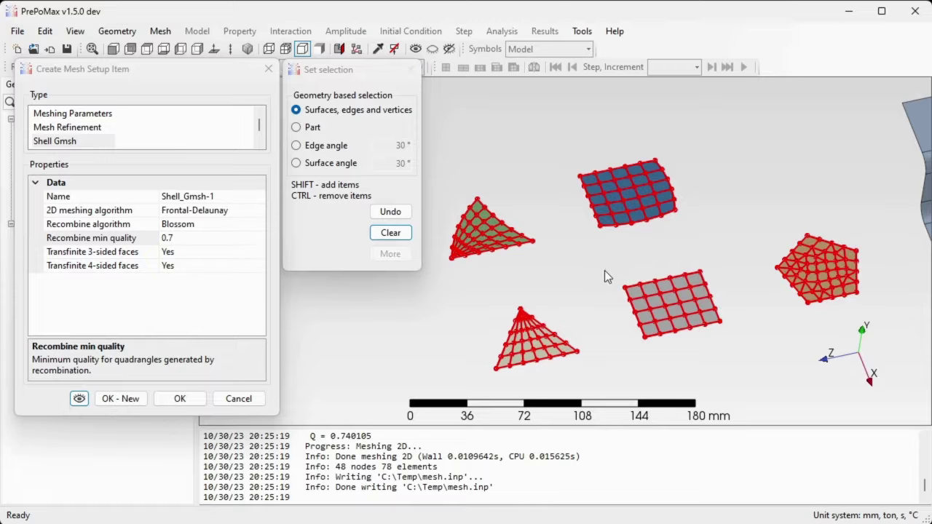
# - Confirm the Shell_Gmsh-1 mesh setup and zoom in on the two bent parts
pyautogui.click(196, 404)
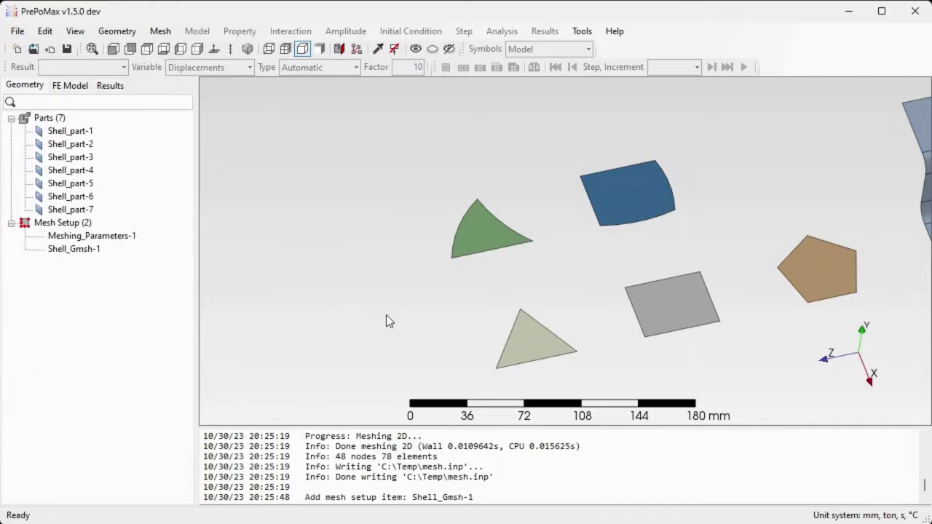
pyautogui.scroll(-5, 269, 304)
pyautogui.scroll(6, 558, 262)
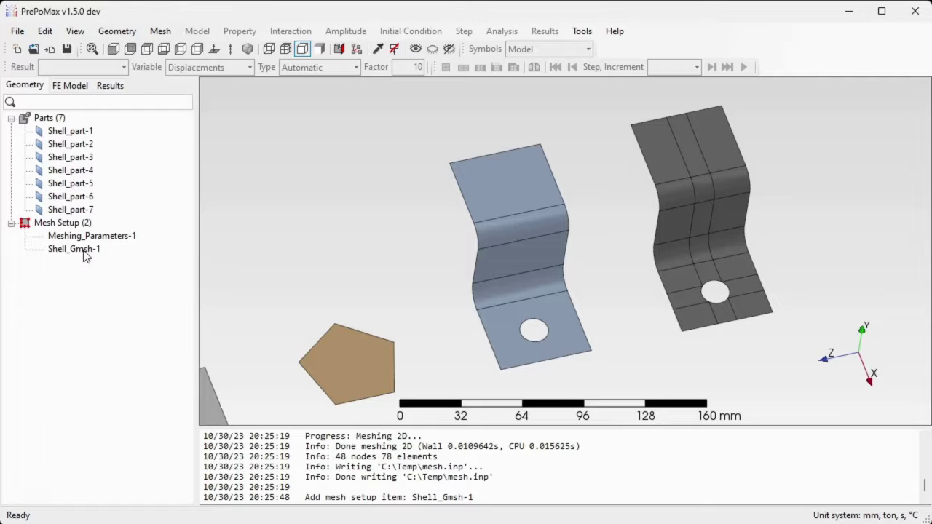
# - Start a new Shell Gmsh setup on the two bent parts and preview its mesh
pyautogui.click(72, 226)
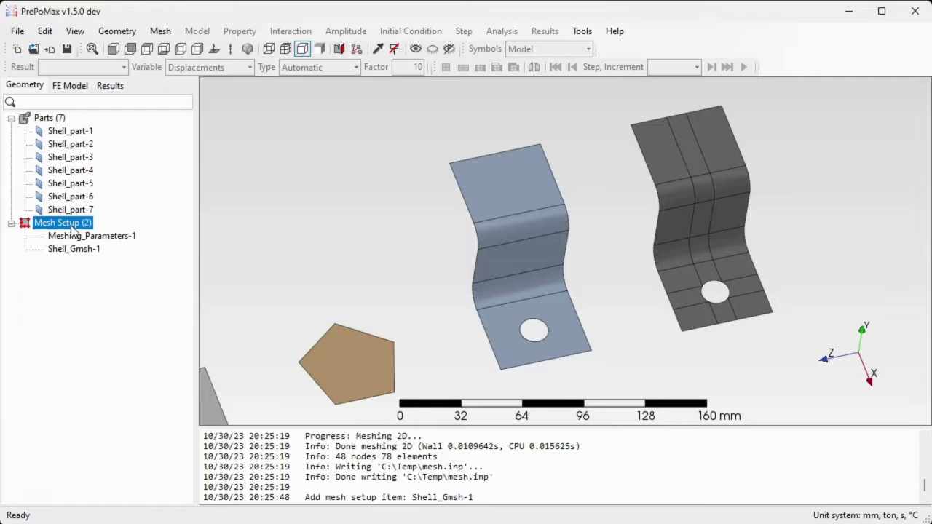
pyautogui.doubleClick(72, 230)
pyautogui.click(57, 144)
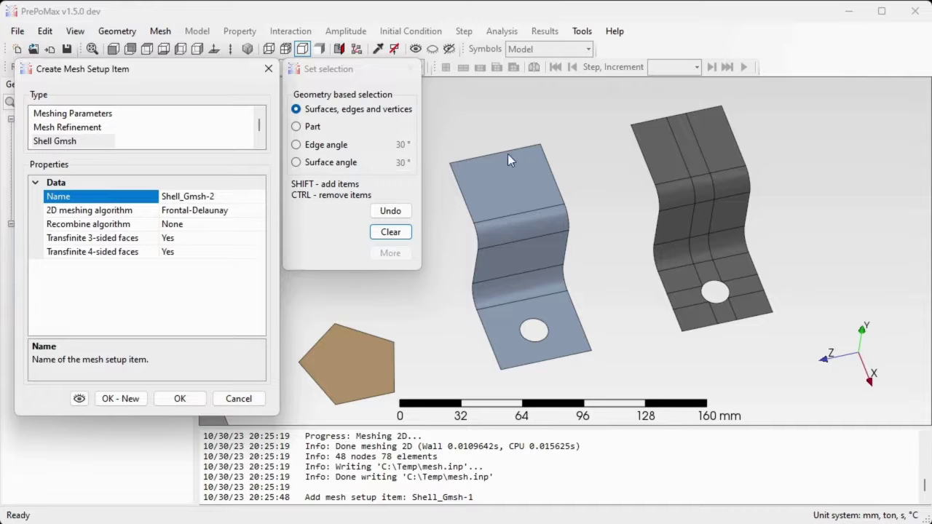
pyautogui.moveTo(508, 153); pyautogui.dragTo(728, 316)
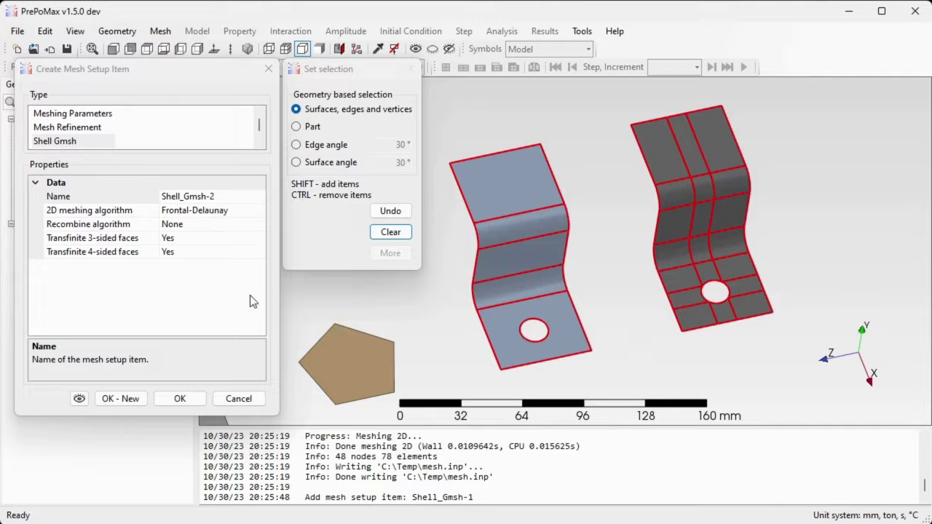
pyautogui.click(78, 398)
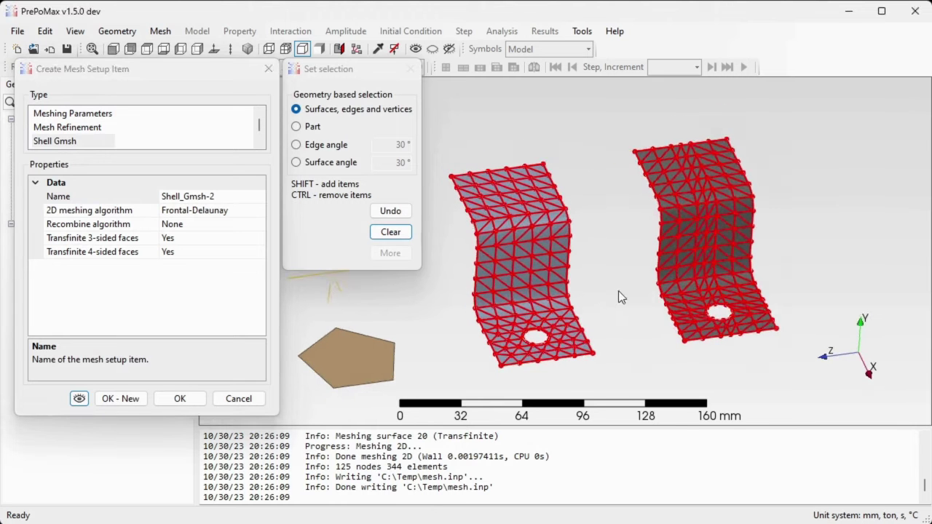
# - Zoom in to inspect the triangular transfinite preview on the lower face around the hole
pyautogui.scroll(2, 452, 301)
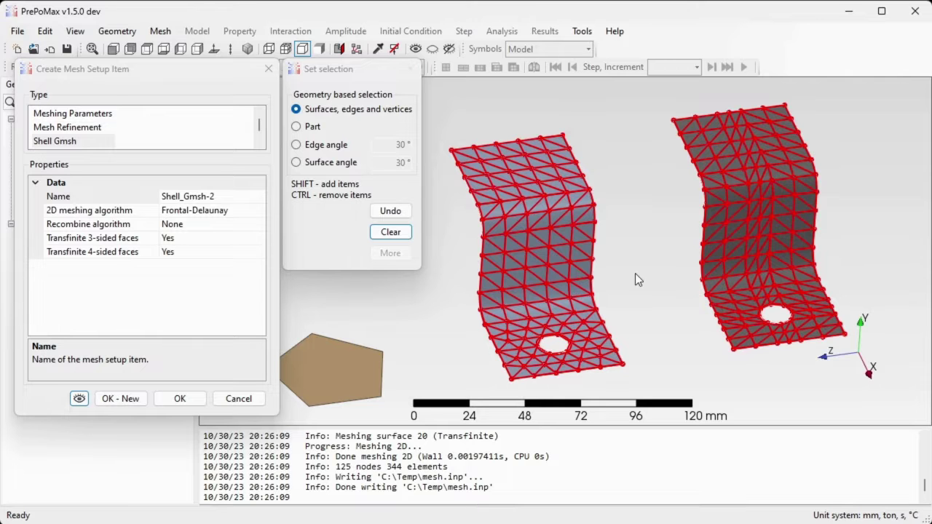
pyautogui.scroll(2, 660, 366)
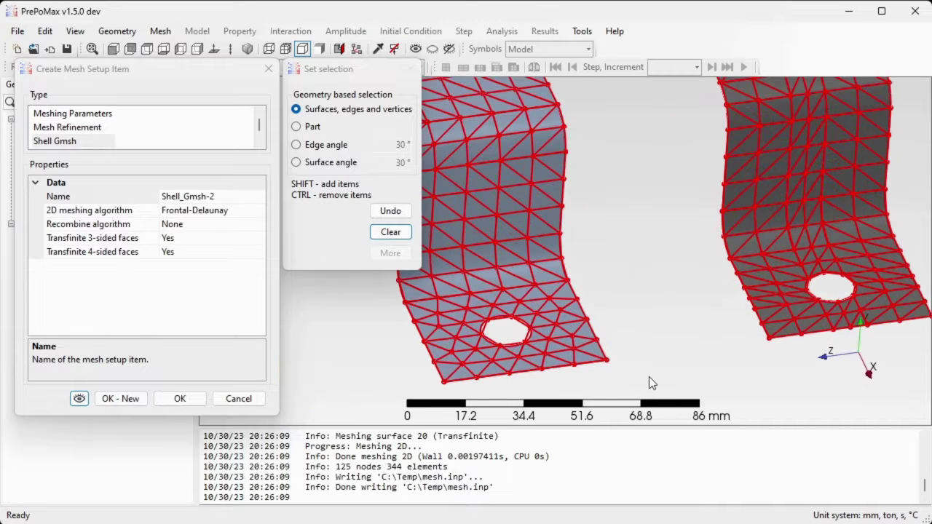
pyautogui.click(561, 340)
pyautogui.scroll(1, 566, 378)
pyautogui.scroll(1, 565, 377)
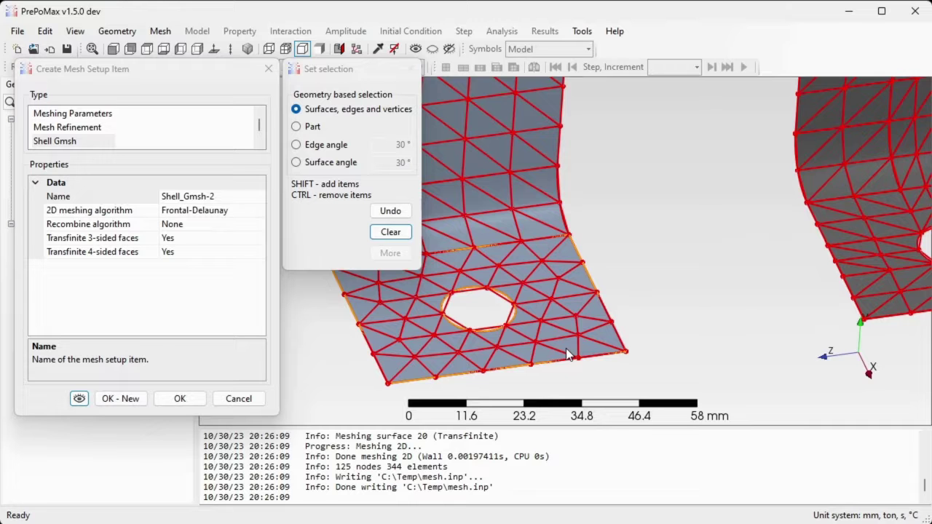
pyautogui.scroll(-2, 446, 349)
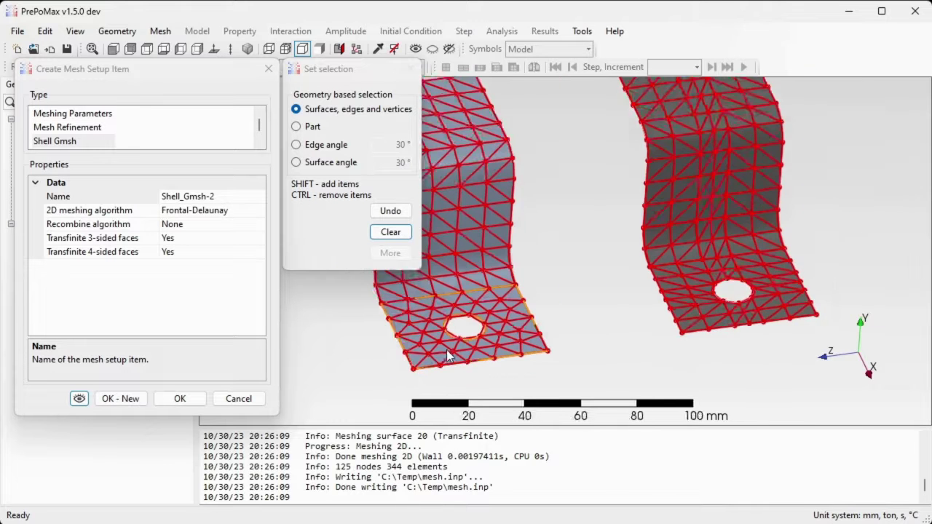
pyautogui.scroll(2, 727, 288)
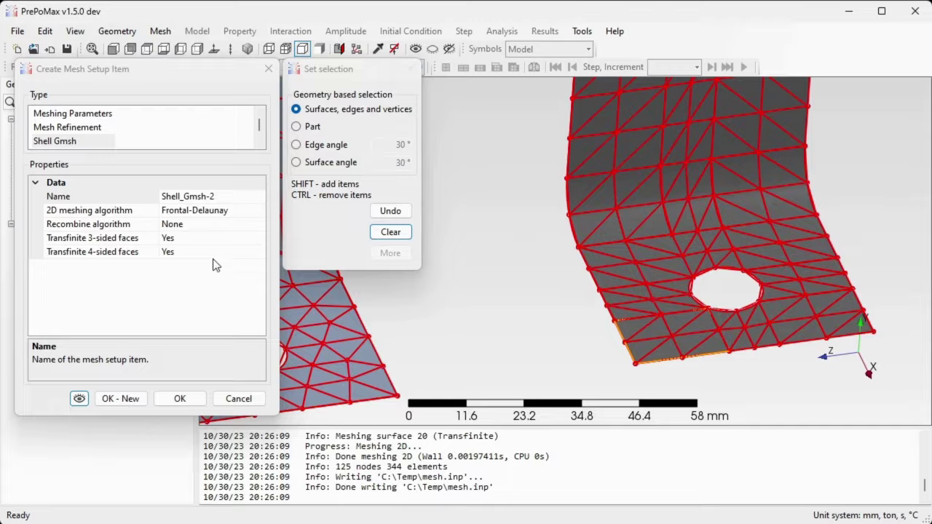
# - Set Shell_Gmsh-2's recombine algorithm to Blossom and preview the quad mesh on both bent brackets
pyautogui.click(201, 225)
pyautogui.click(259, 225)
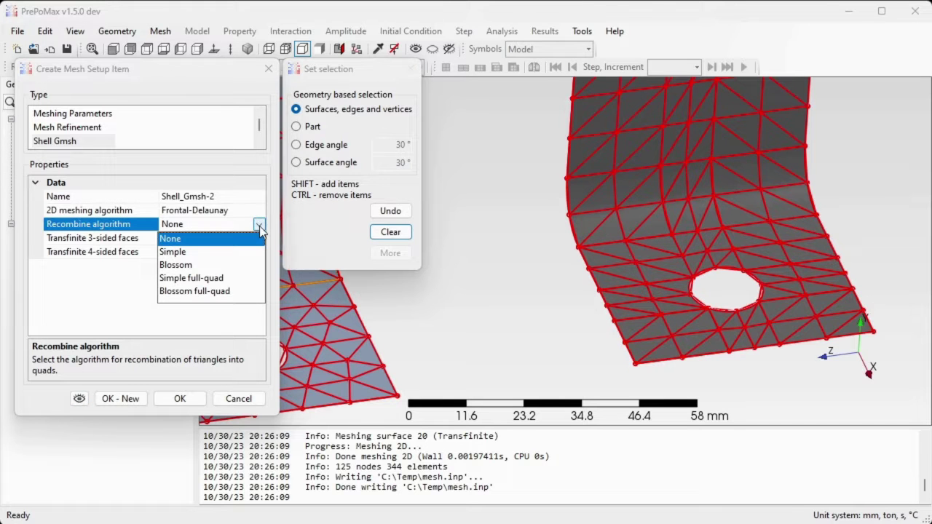
pyautogui.click(190, 265)
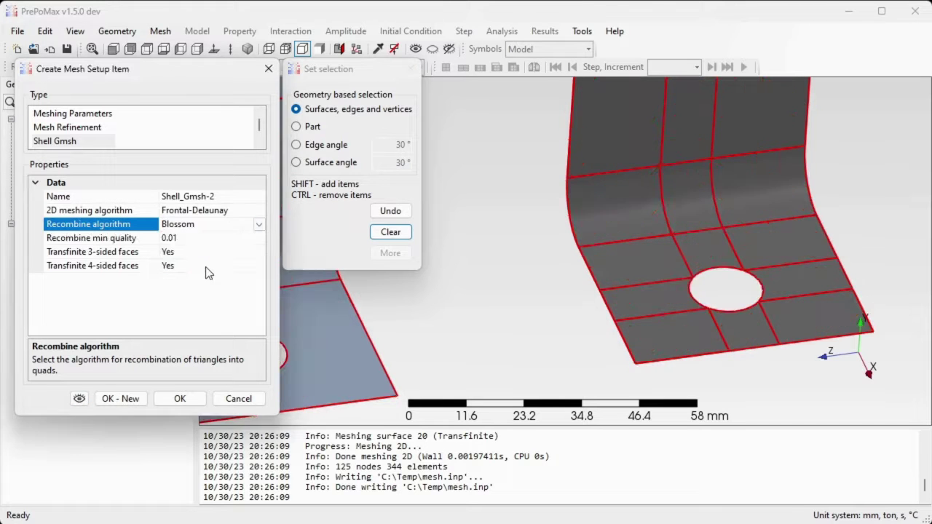
pyautogui.scroll(-4, 753, 301)
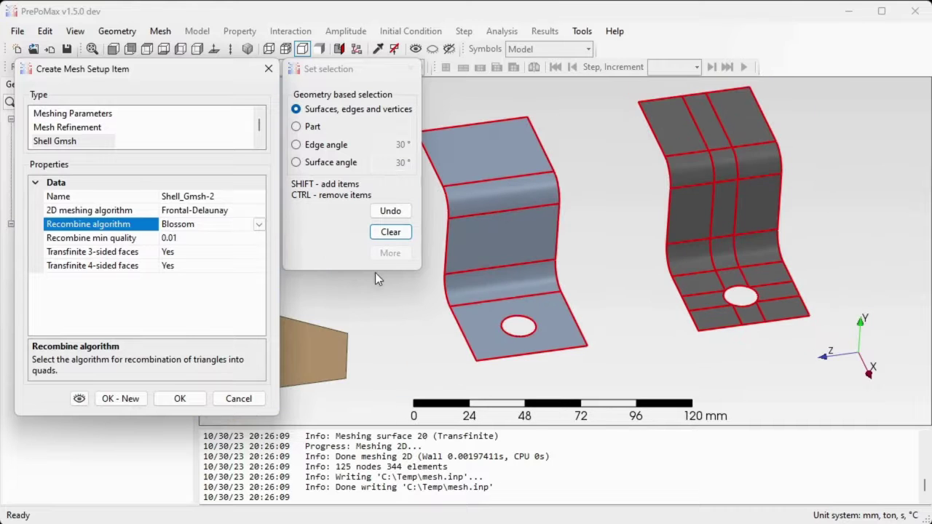
pyautogui.scroll(2, 411, 281)
pyautogui.click(73, 402)
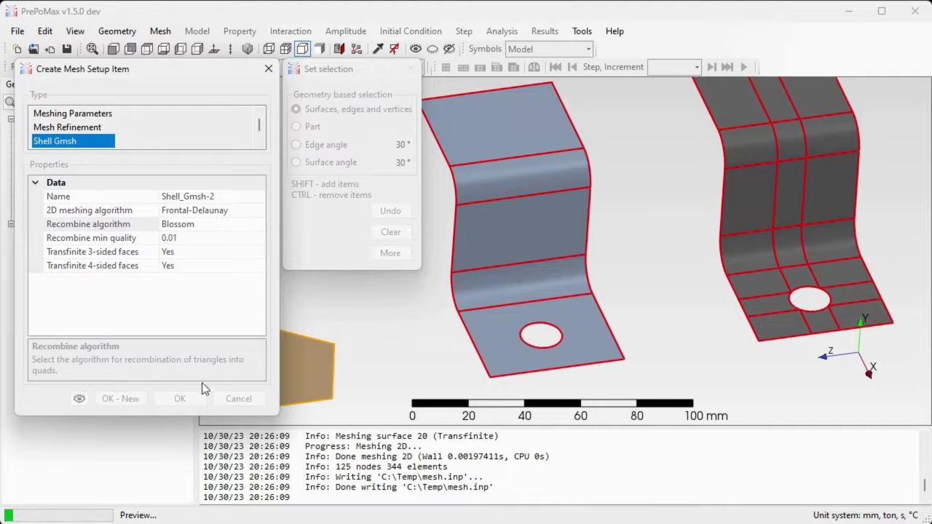
pyautogui.moveTo(663, 237); pyautogui.dragTo(663, 251, button='middle')
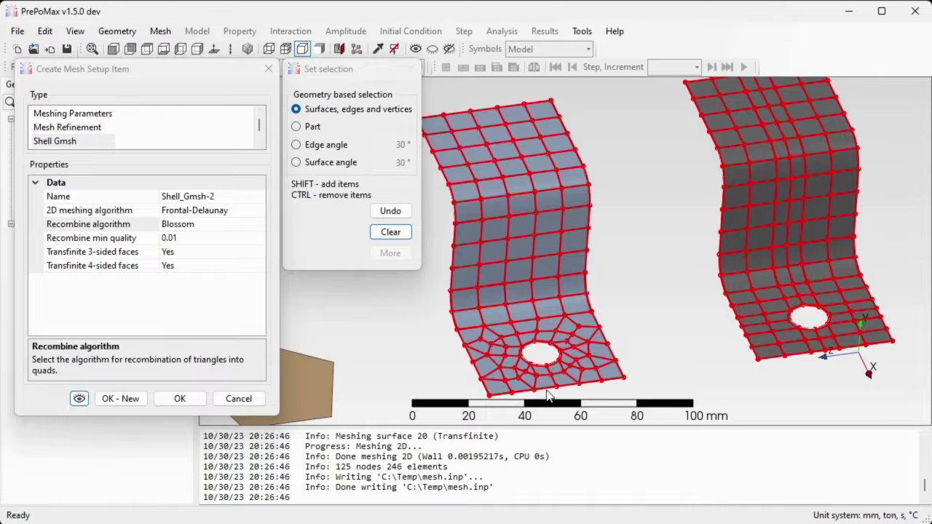
pyautogui.scroll(3, 547, 394)
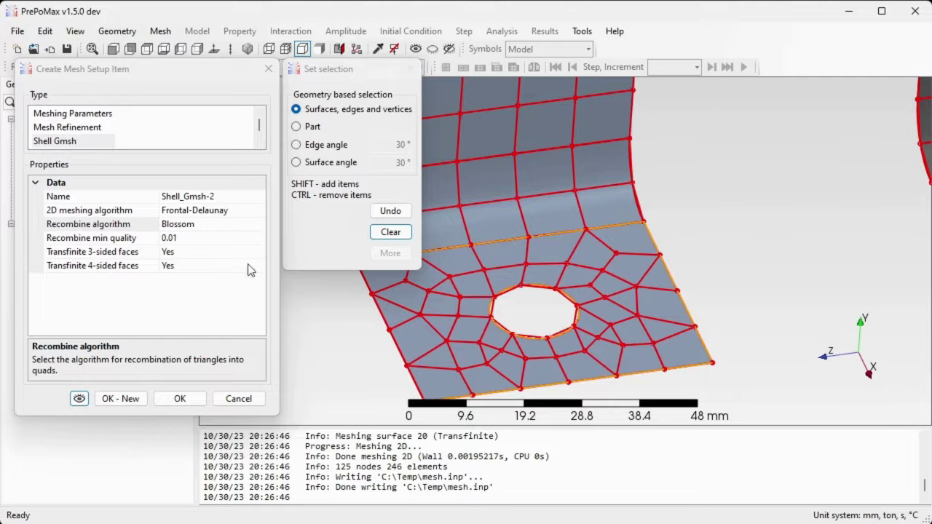
# - Change Recombine min quality from 0.01 to 0.7 and preview the mixed triangle-quad mesh
pyautogui.click(128, 243)
pyautogui.click(196, 241)
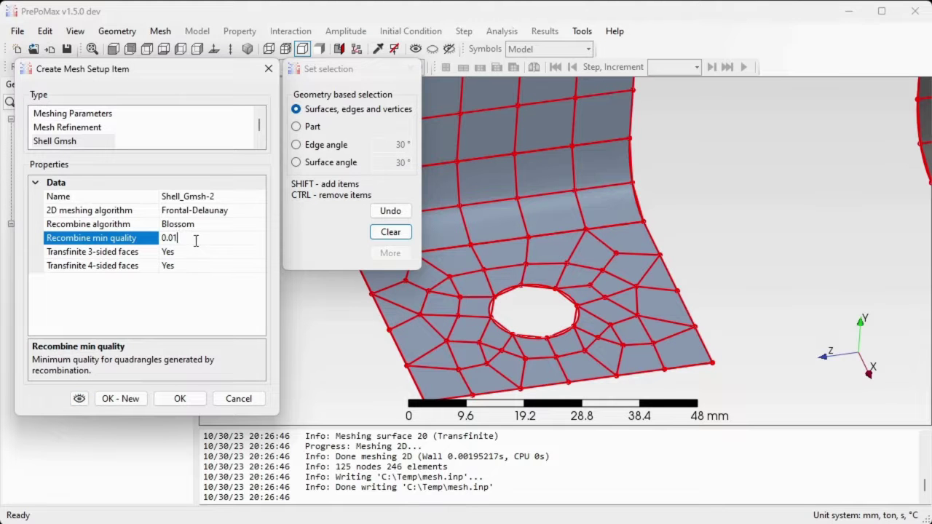
pyautogui.moveTo(171, 239); pyautogui.dragTo(186, 241)
pyautogui.write('7')
pyautogui.press('Return')
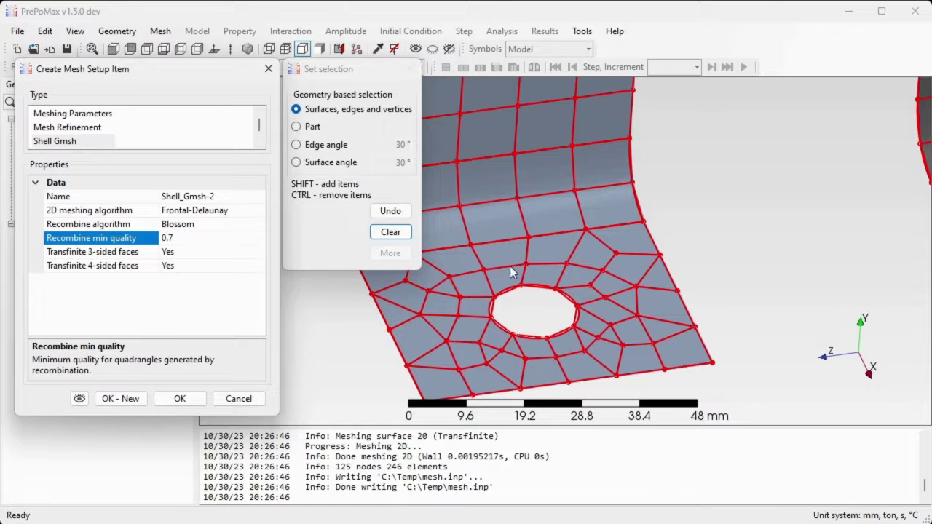
pyautogui.click(477, 311)
pyautogui.click(79, 399)
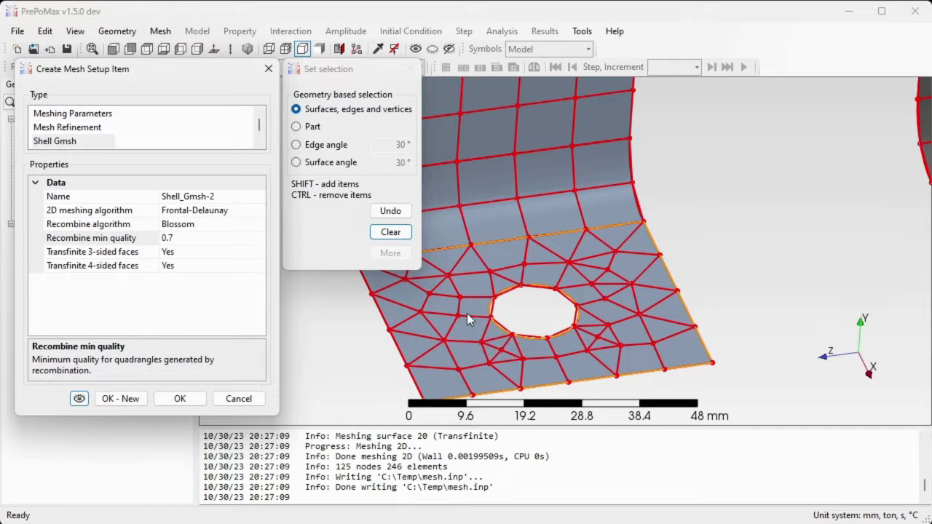
pyautogui.scroll(-5, 466, 319)
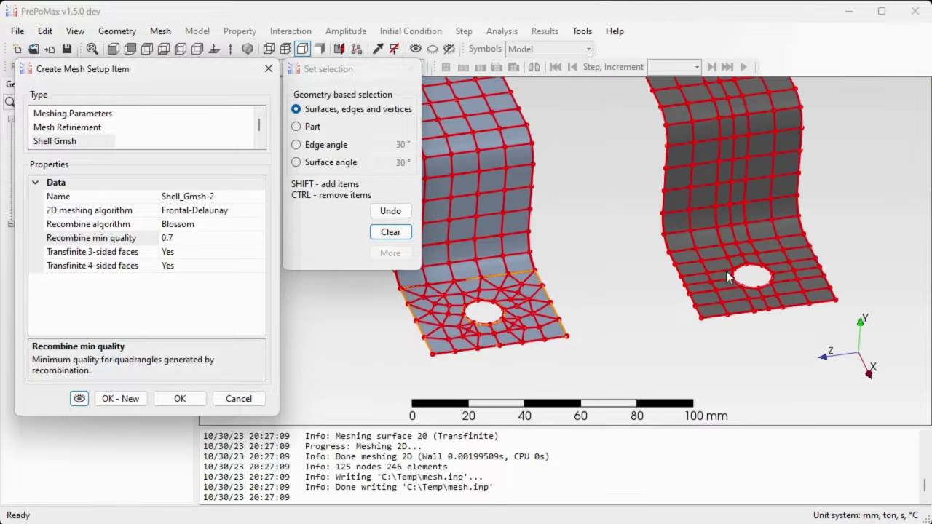
pyautogui.scroll(2, 831, 209)
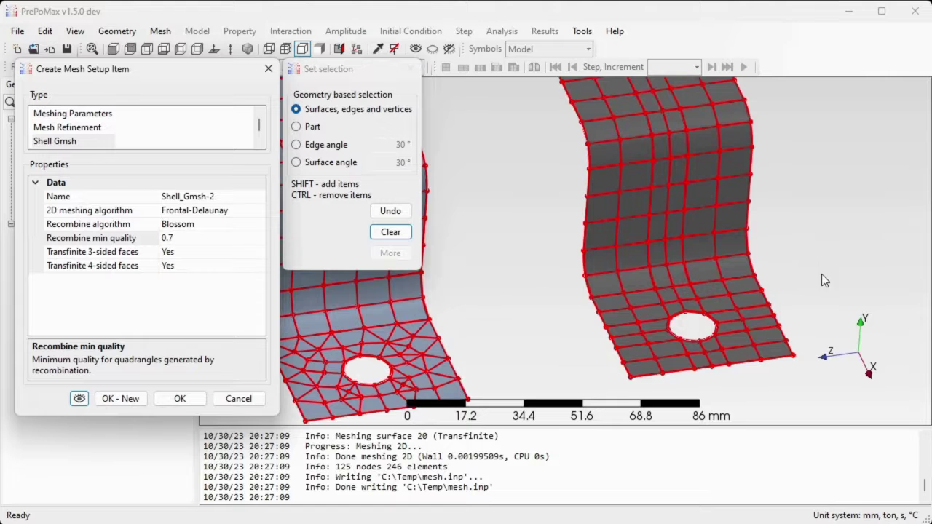
pyautogui.scroll(-6, 827, 276)
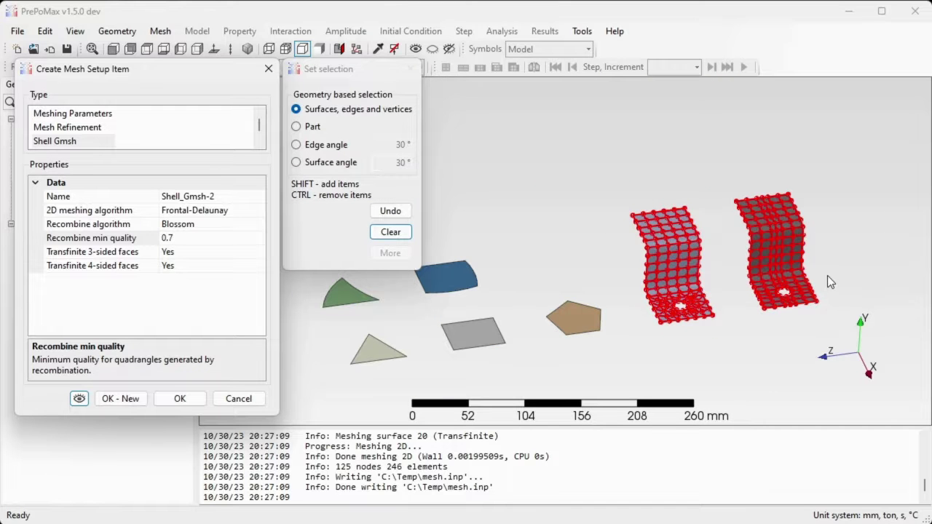
# - Confirm Shell_Gmsh-2, then box-select all seven shell parts and open their context menu
pyautogui.click(186, 400)
pyautogui.click(542, 232)
pyautogui.scroll(1, 664, 323)
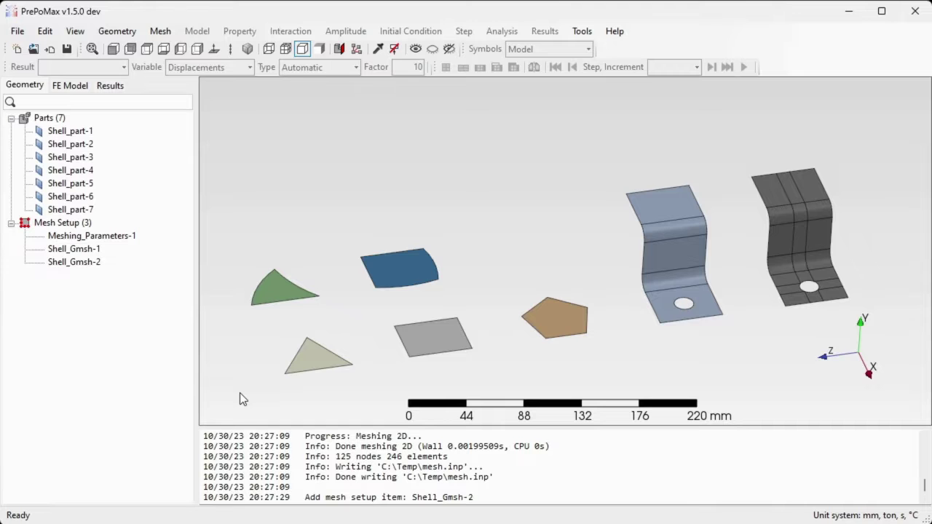
pyautogui.moveTo(240, 392); pyautogui.dragTo(849, 148)
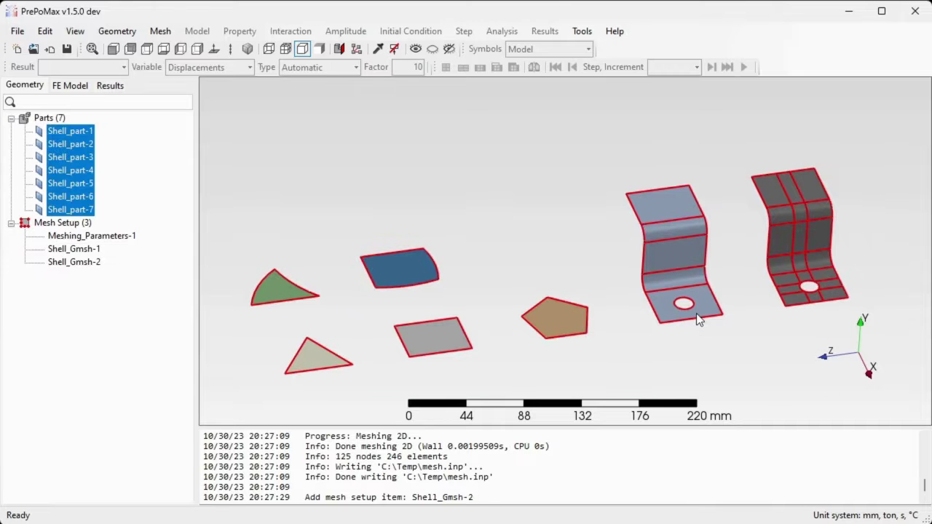
pyautogui.rightClick(668, 252)
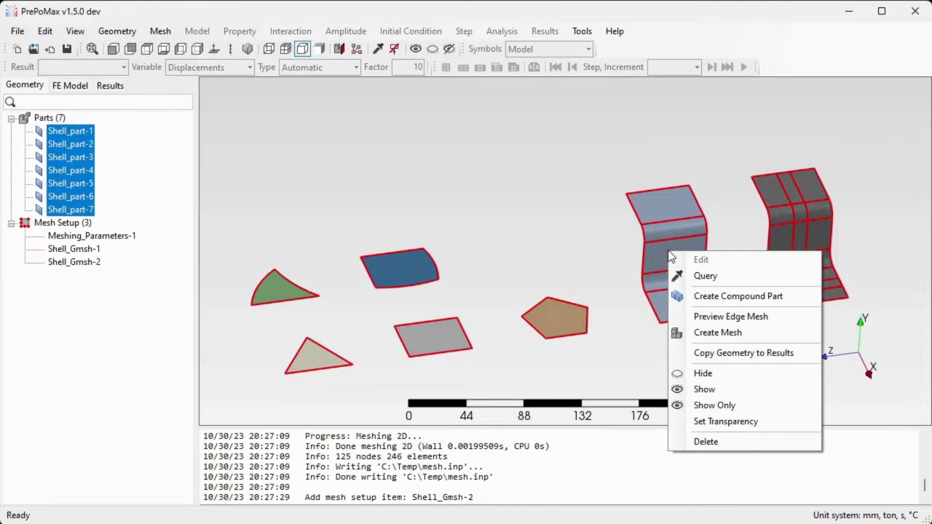
# - Create the mesh for all seven parts and rotate the FE Model view to inspect it
pyautogui.click(725, 336)
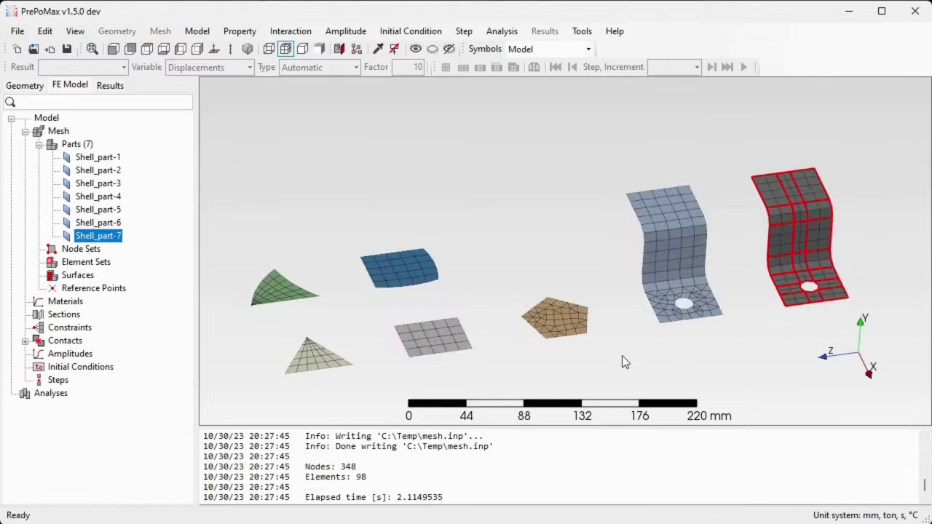
pyautogui.click(71, 87)
pyautogui.click(511, 248)
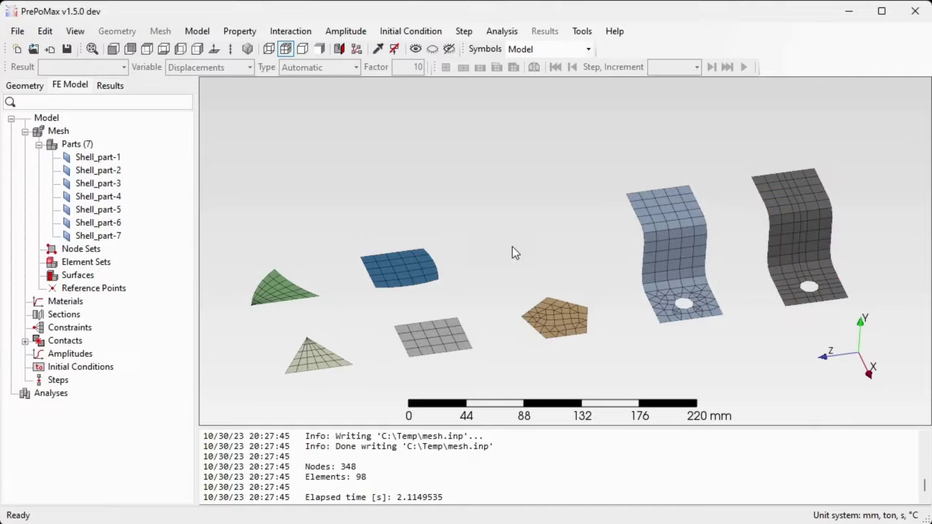
pyautogui.moveTo(531, 209)
pyautogui.mouseDown(button='middle')
pyautogui.moveTo(526, 274)
pyautogui.moveTo(549, 33)
pyautogui.moveTo(534, 220)
pyautogui.mouseUp(button='middle')
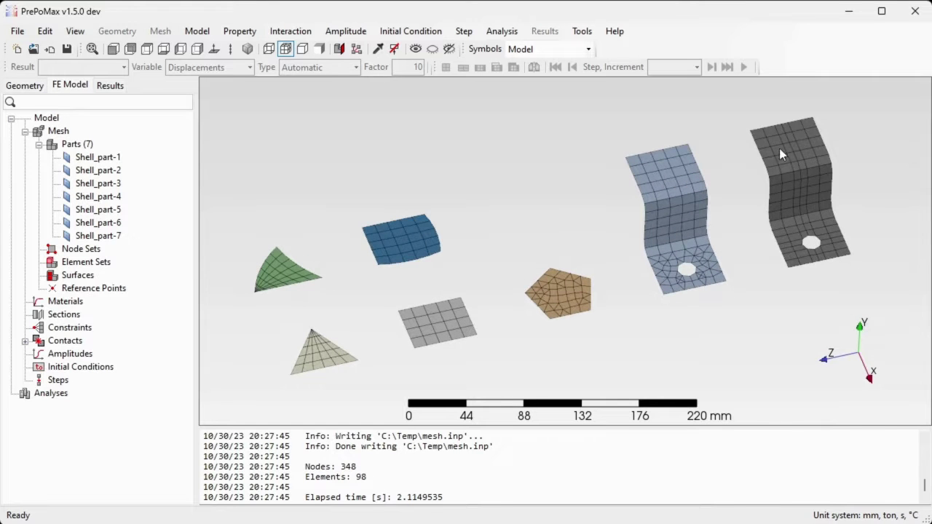